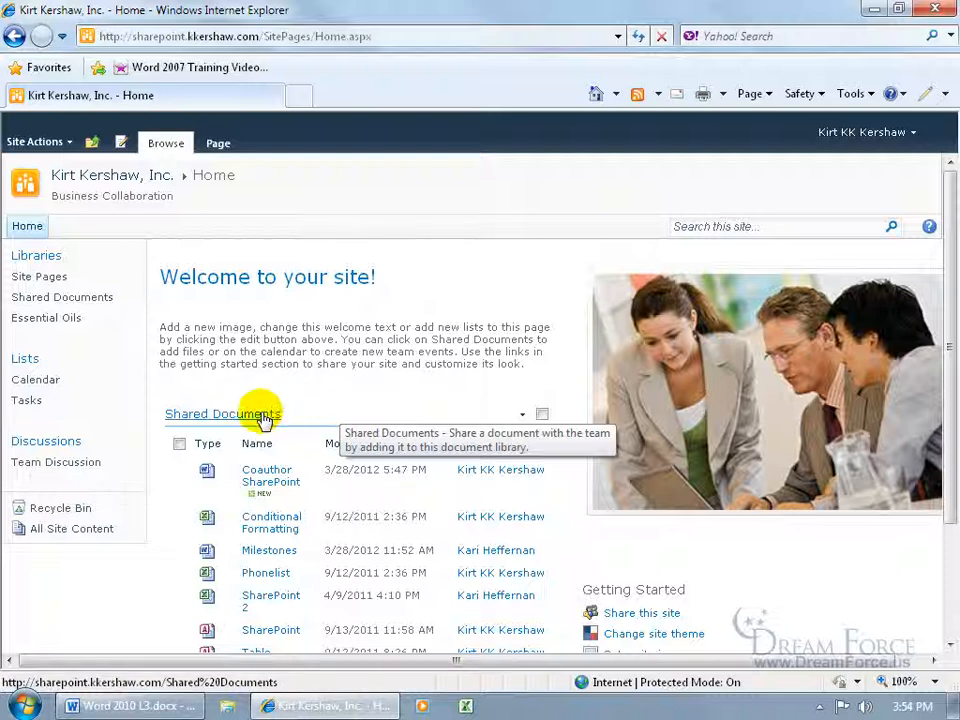
- Open the versioning settings of the Shared Documents library
left_click(93, 306)
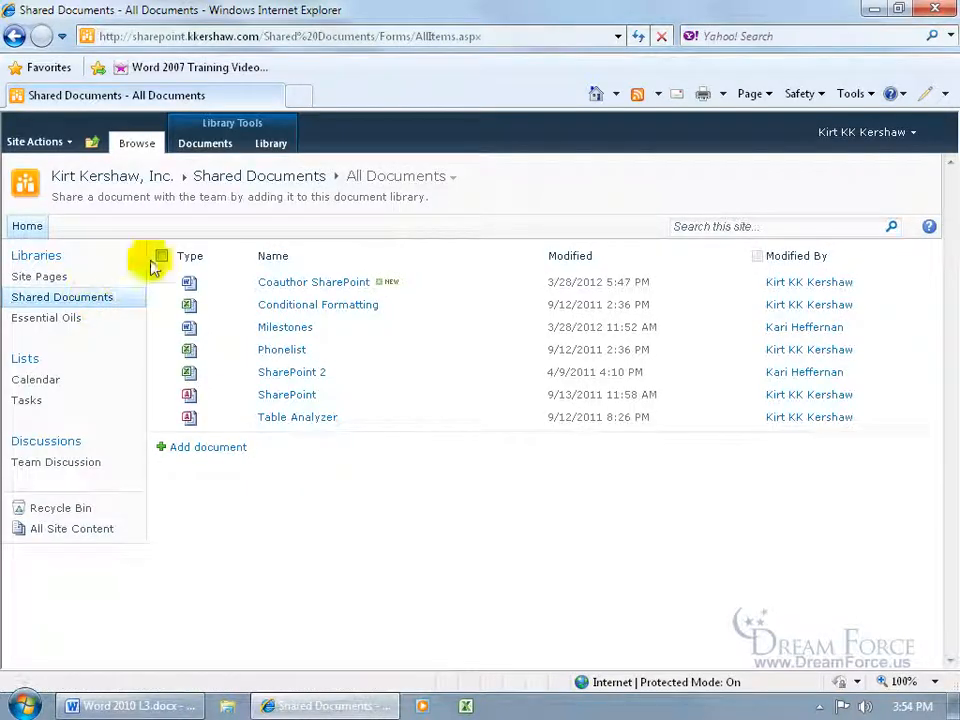
left_click(281, 146)
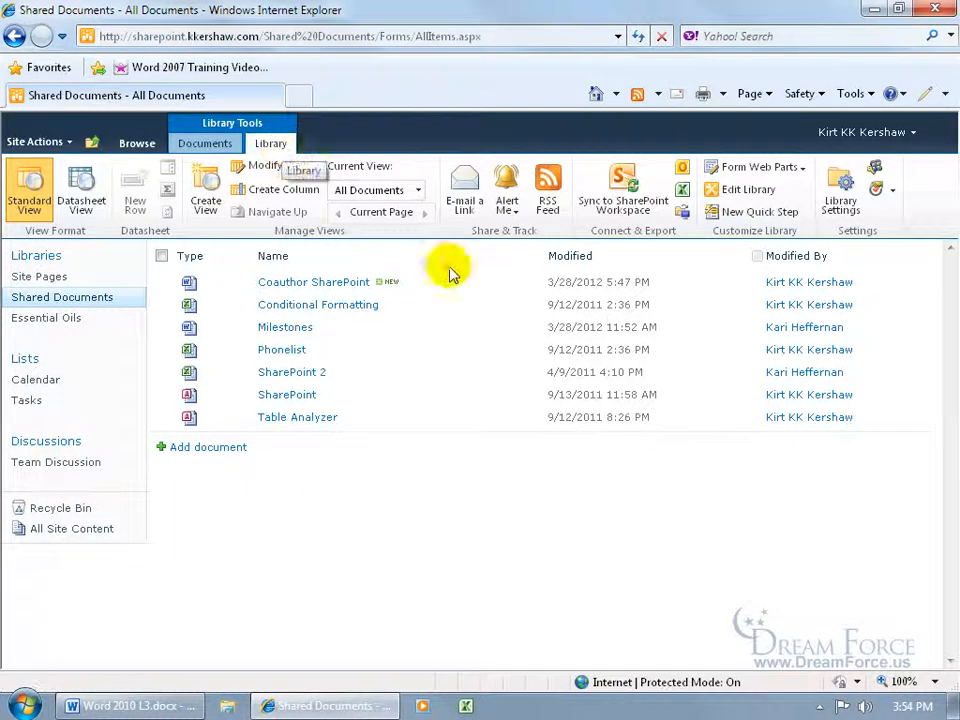
left_click(848, 203)
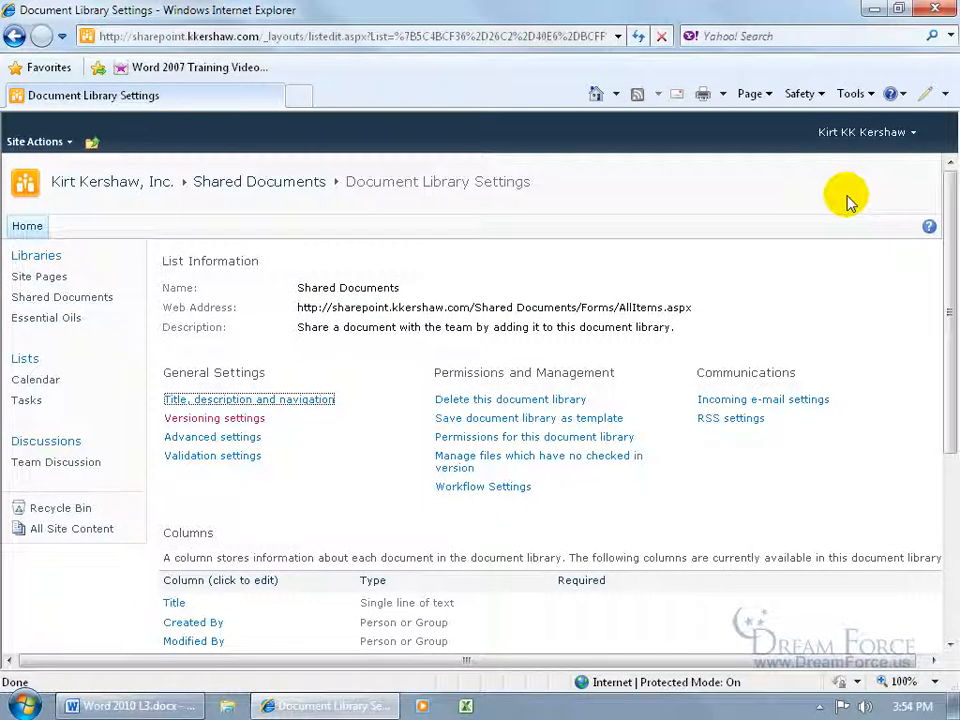
left_click(240, 418)
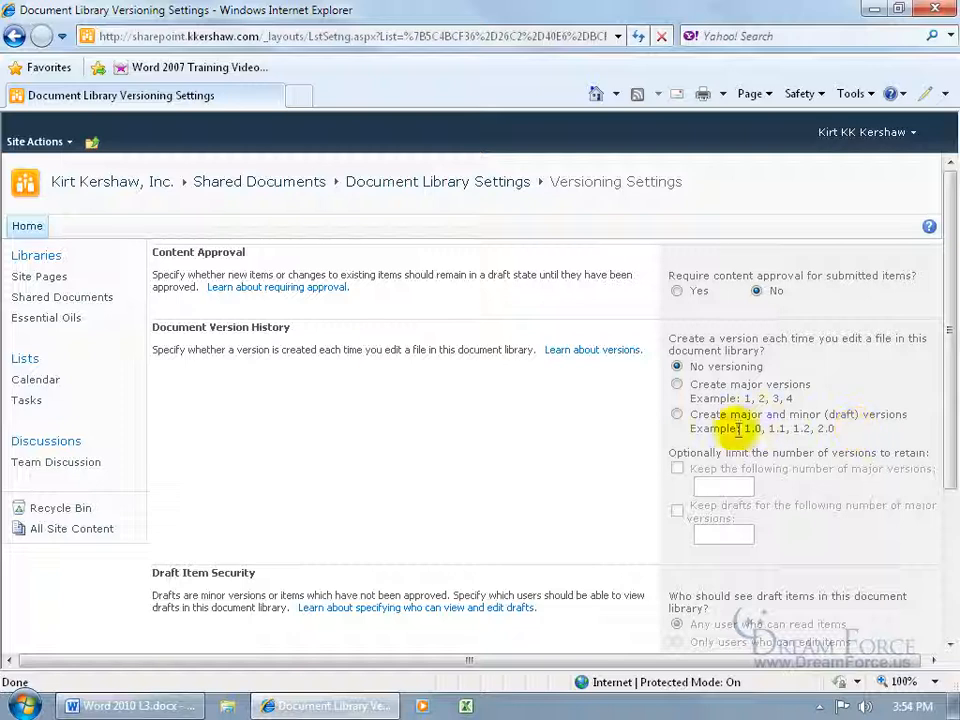
- Have the library create major and minor (draft) versions and require documents to be checked out before editing, and save the settings
left_click(677, 414)
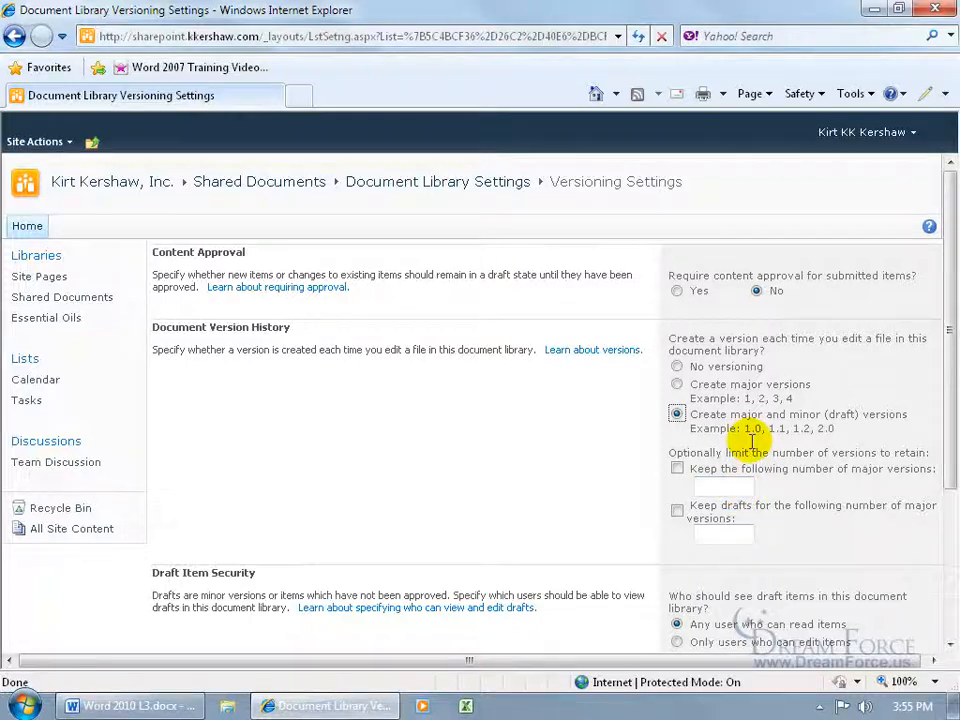
left_click_drag(946, 374, 943, 514)
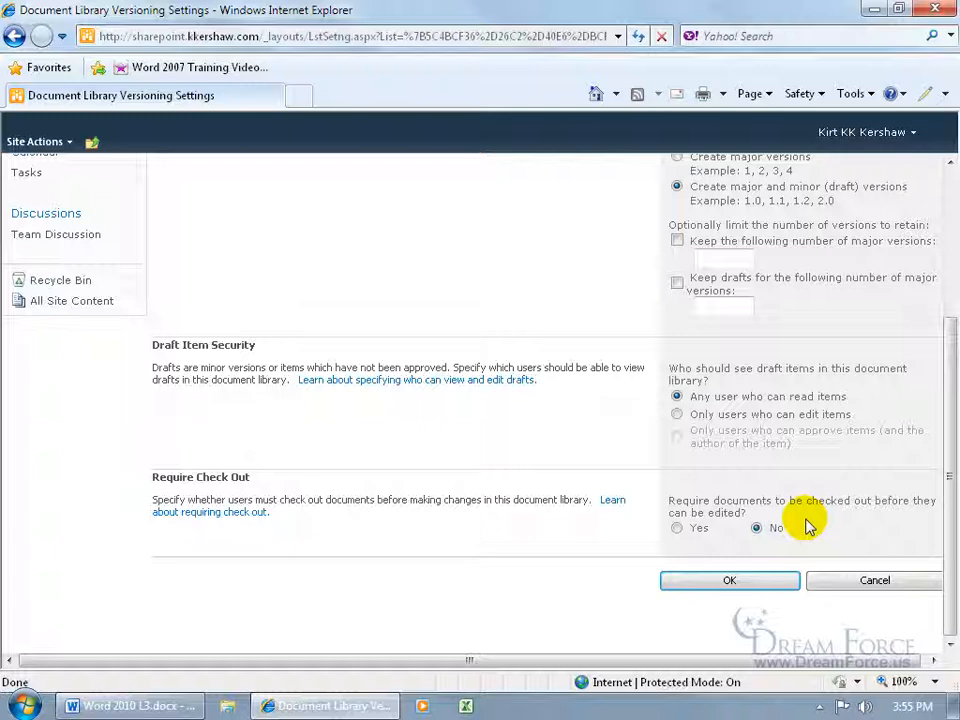
left_click(677, 529)
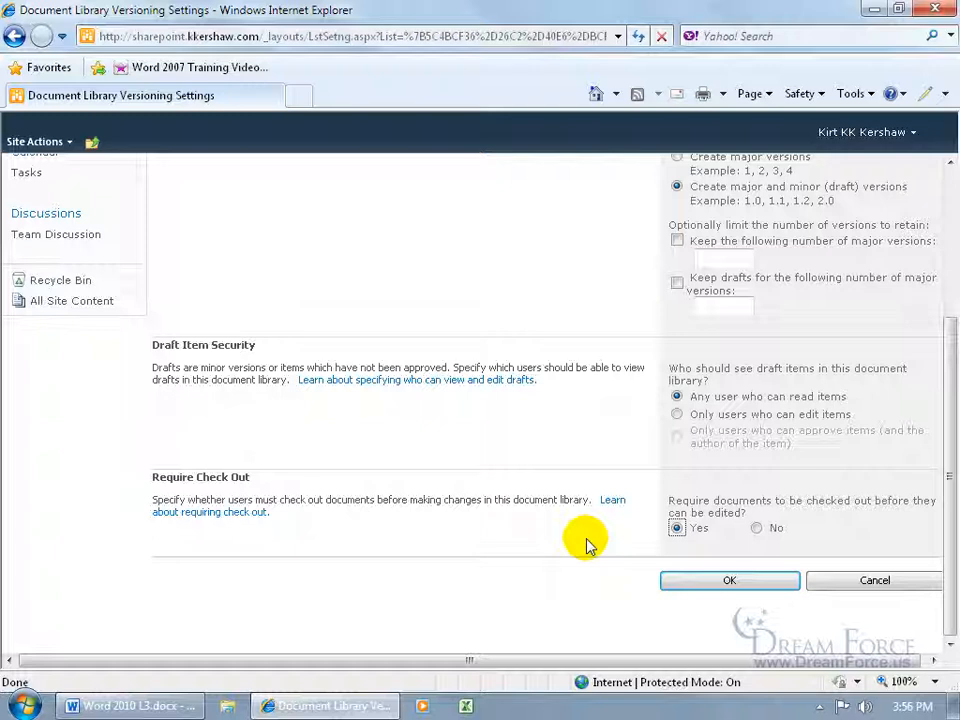
left_click(709, 580)
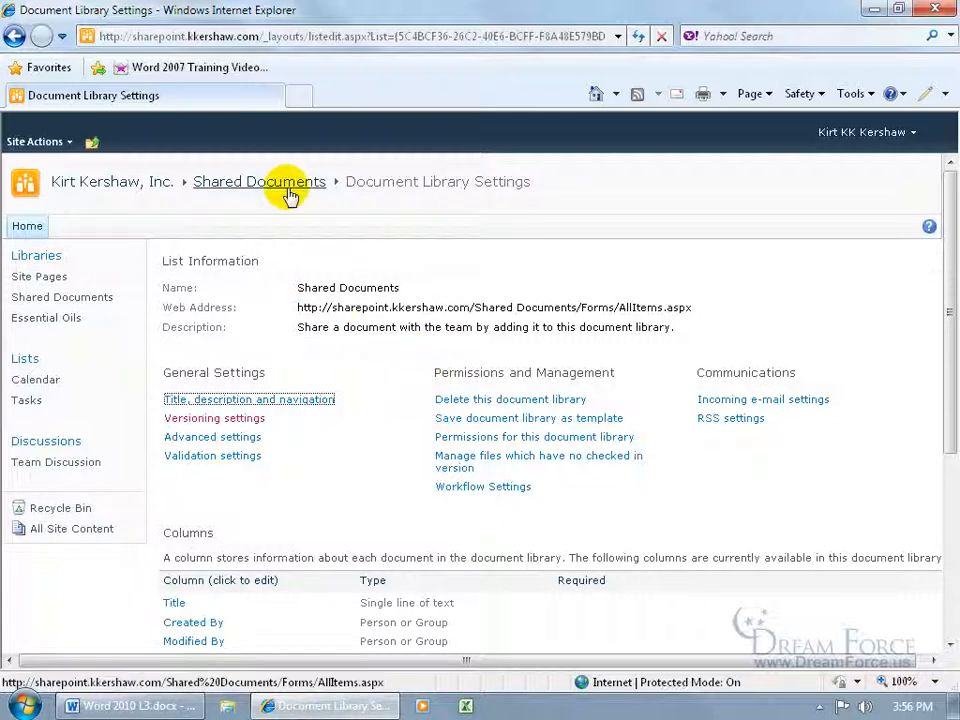
- Return to the Shared Documents library and check out the Coauthor SharePoint document
left_click(96, 300)
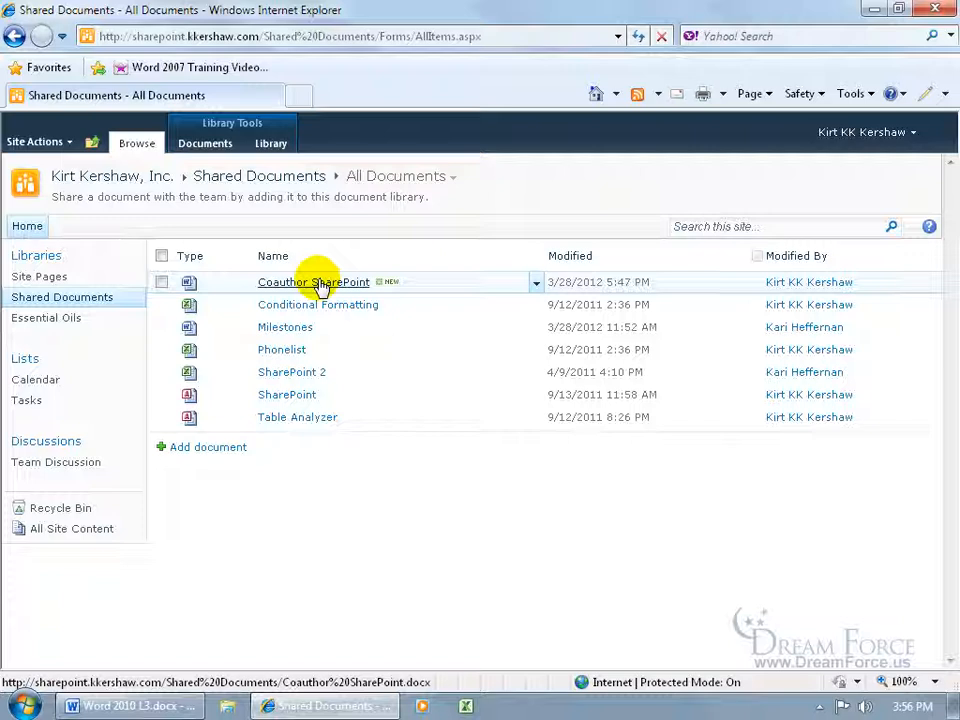
left_click(536, 284)
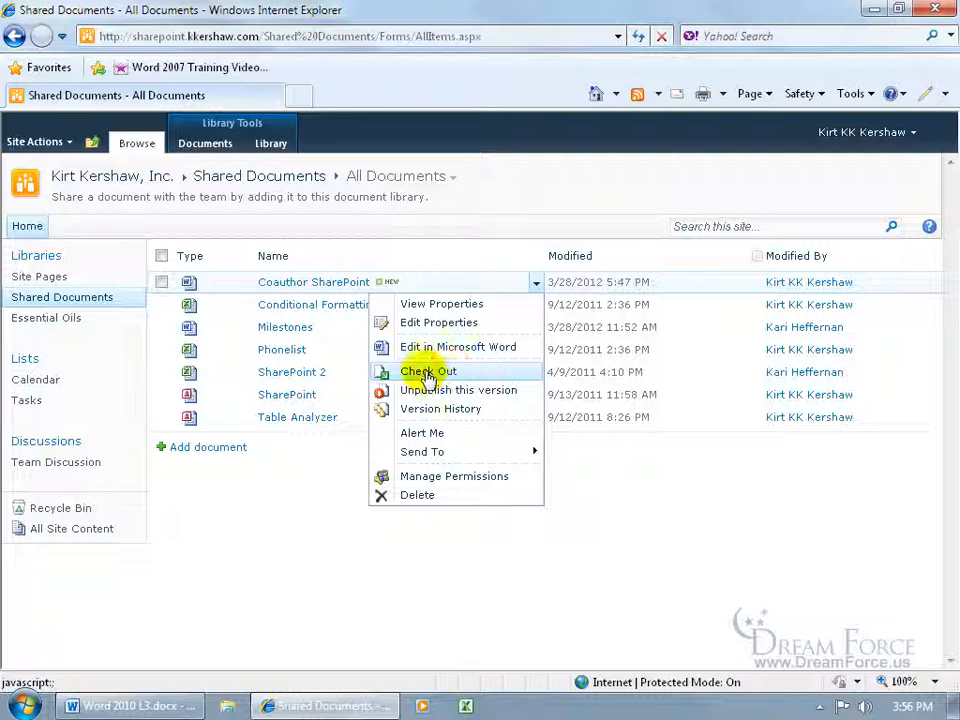
left_click(428, 374)
left_click(426, 373)
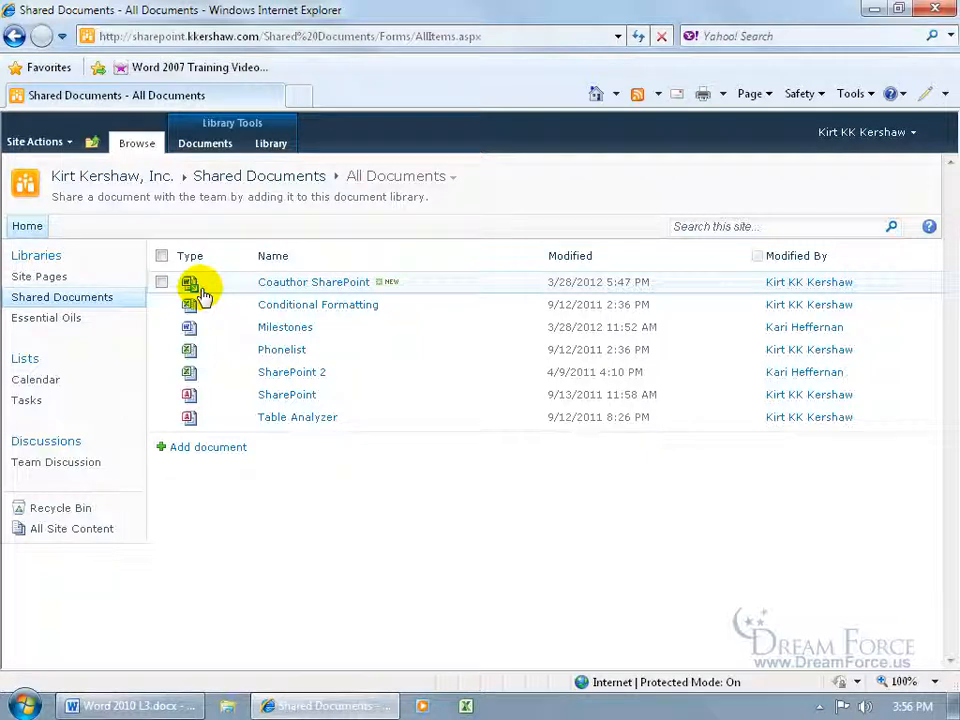
- Open Coauthor SharePoint in Word and add the text "CHANGES!!!" at the end of the first paragraph, after "flight."
left_click(300, 285)
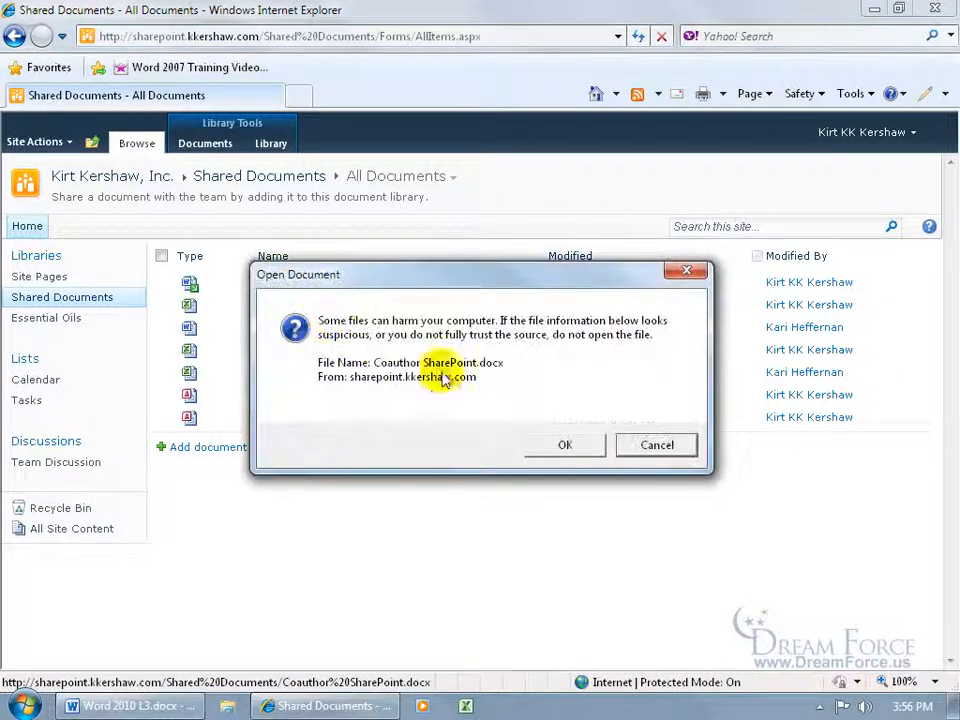
left_click(566, 450)
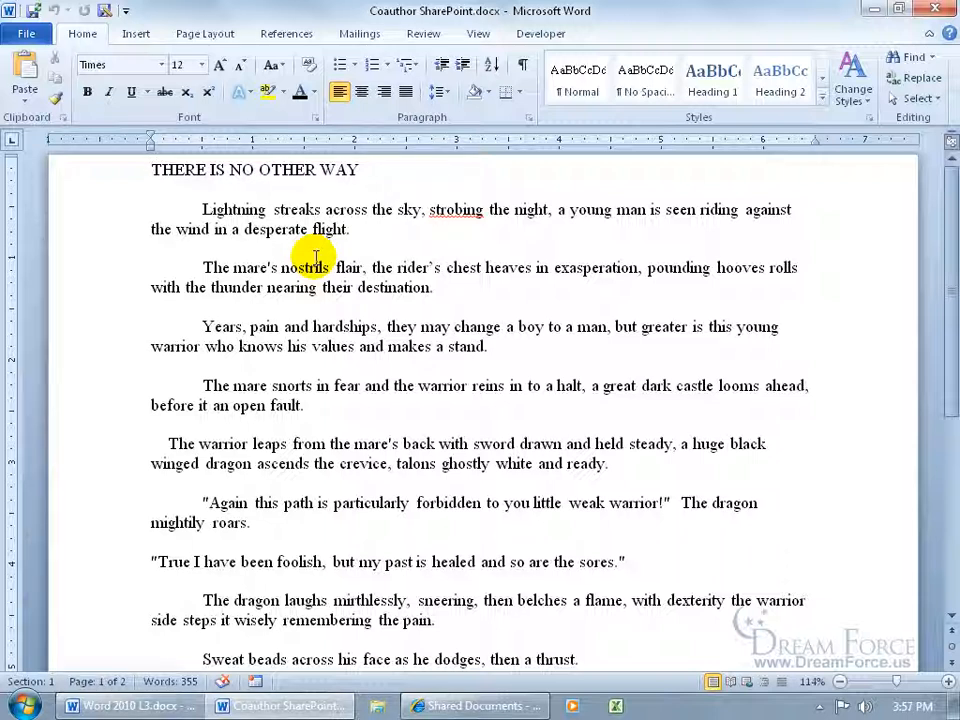
left_click(370, 229)
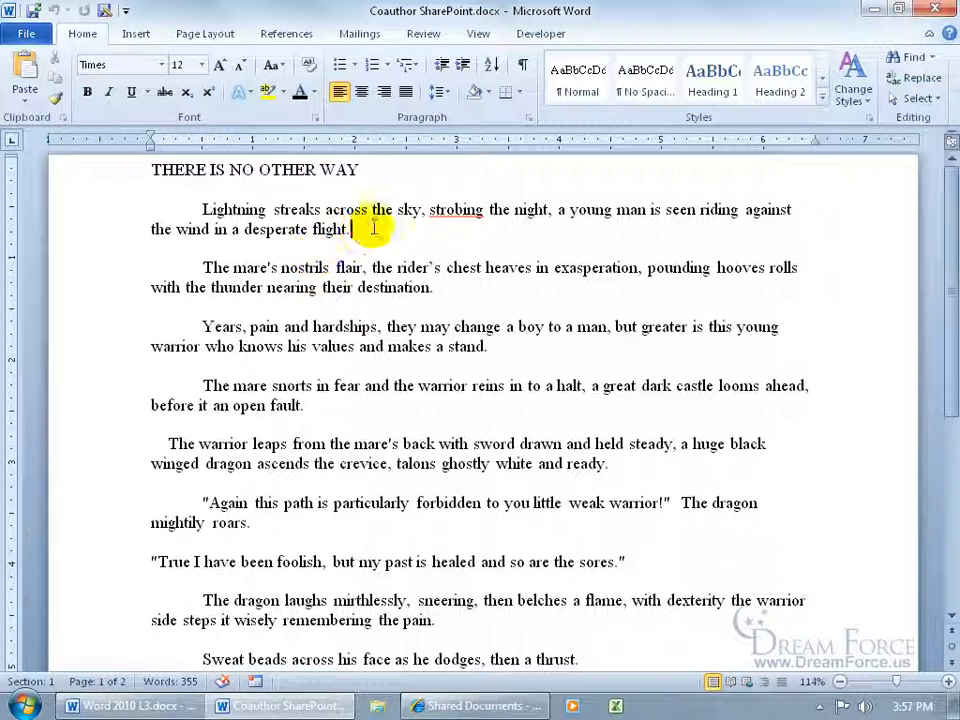
type("CHANGES!!!")
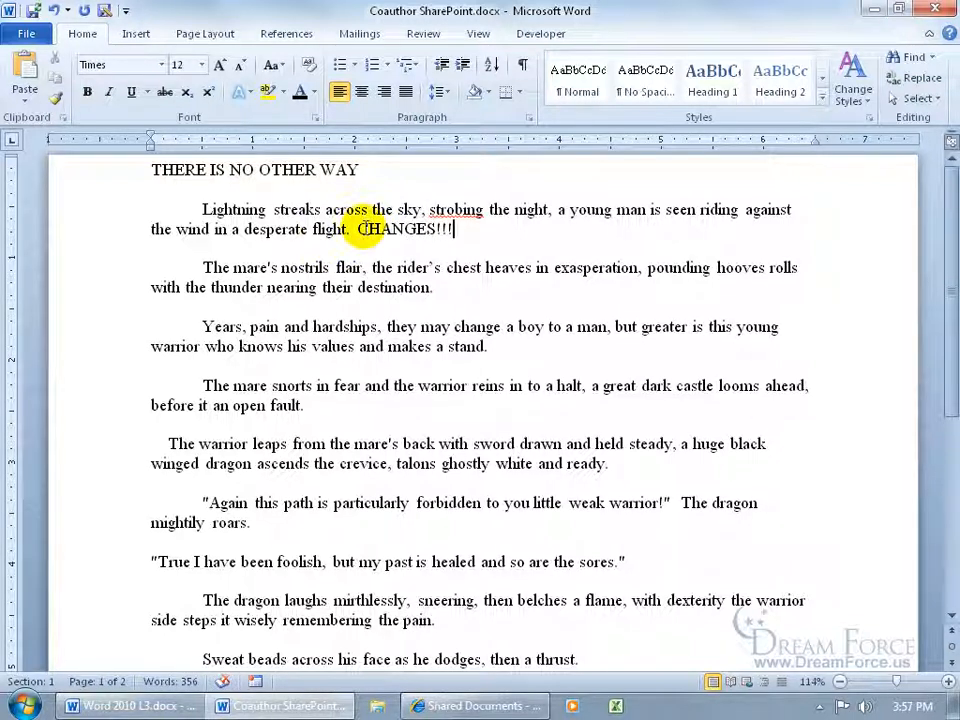
- Format the word "CHANGES!!!" as bold with a red font color
left_click_drag(357, 228, 451, 229)
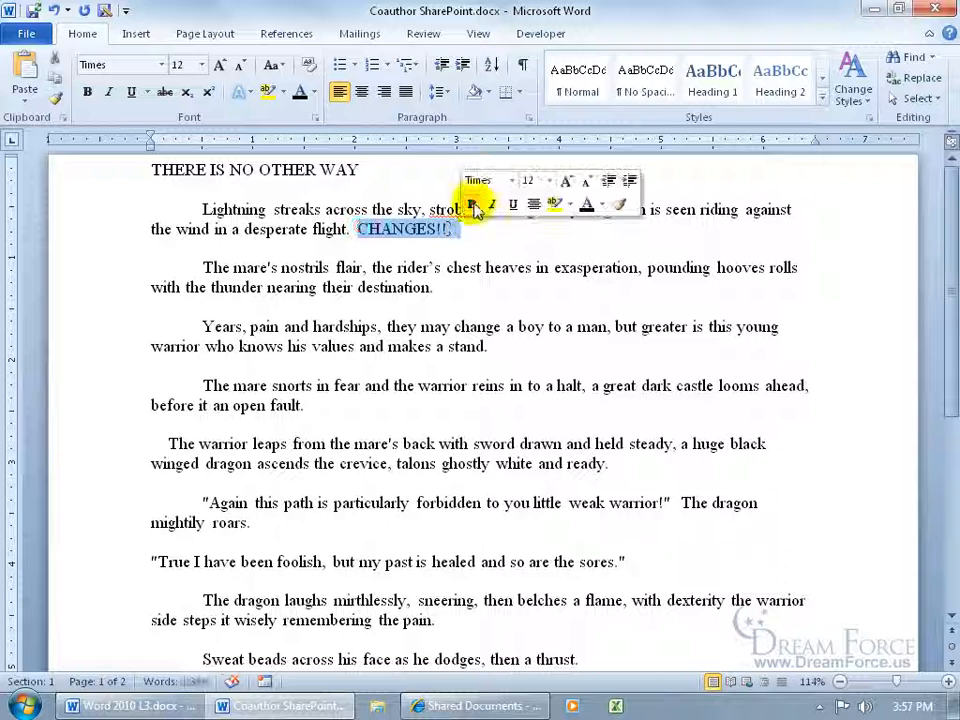
left_click(471, 204)
left_click(601, 204)
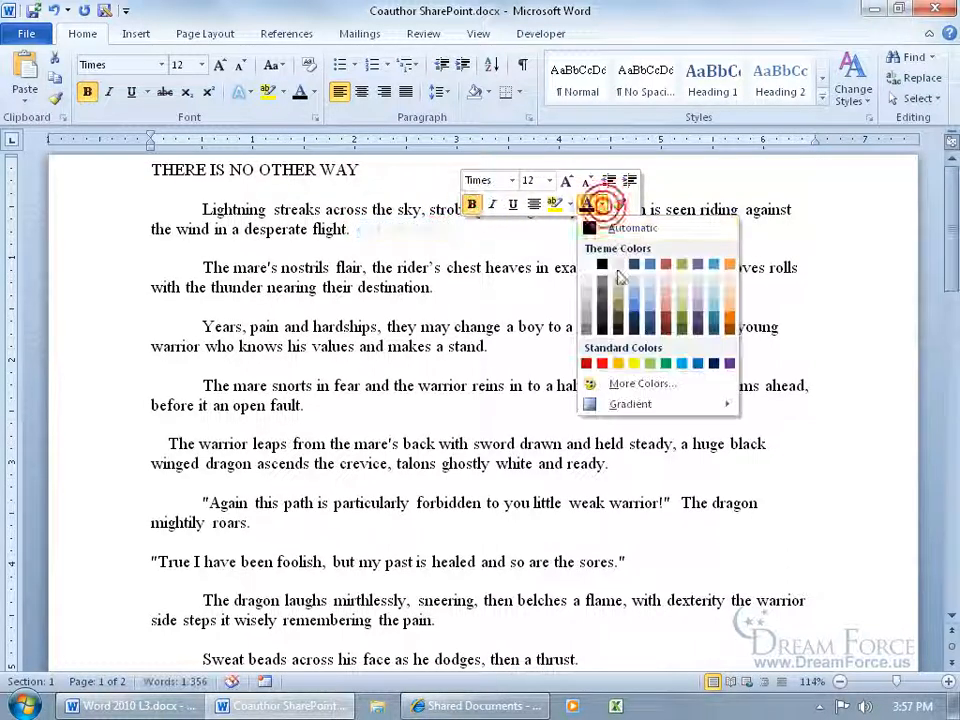
left_click(601, 363)
left_click(445, 262)
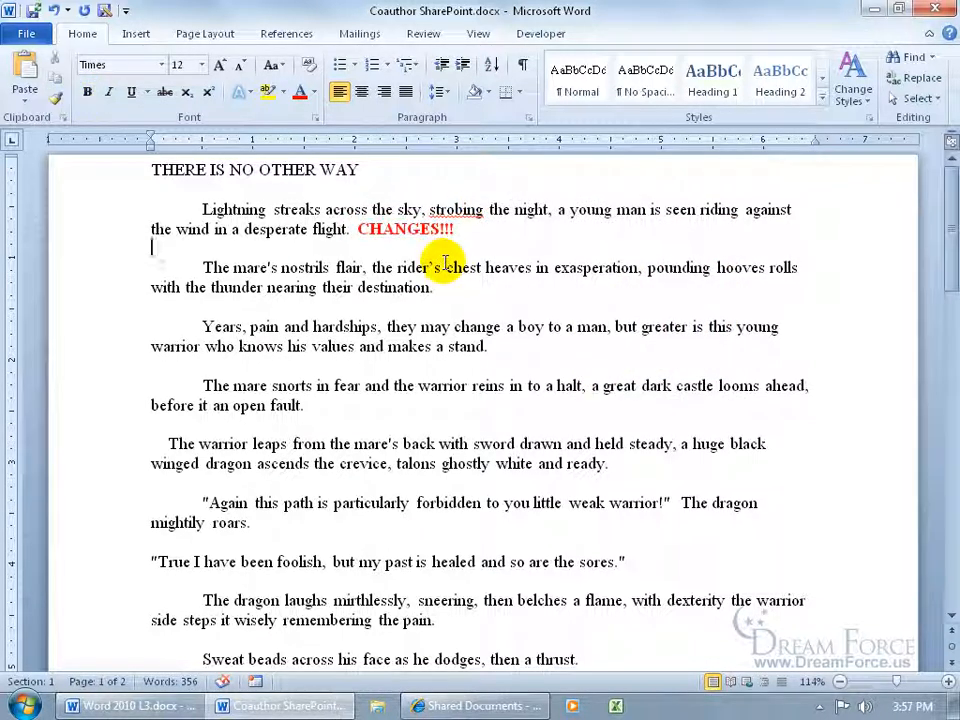
- Save the document and close it without checking it in
left_click(33, 11)
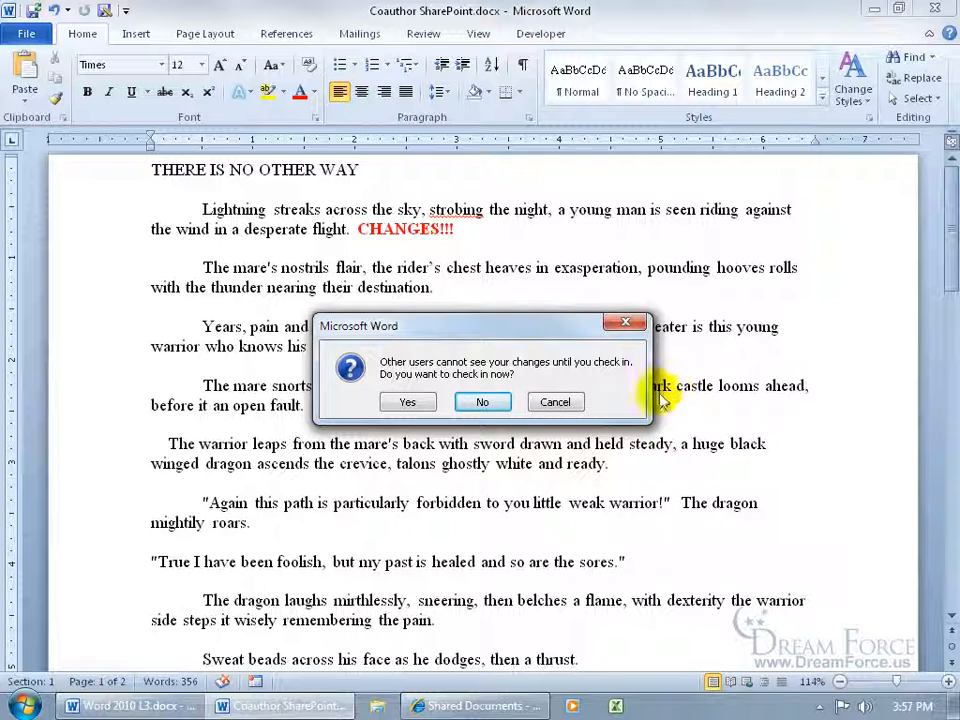
left_click(483, 401)
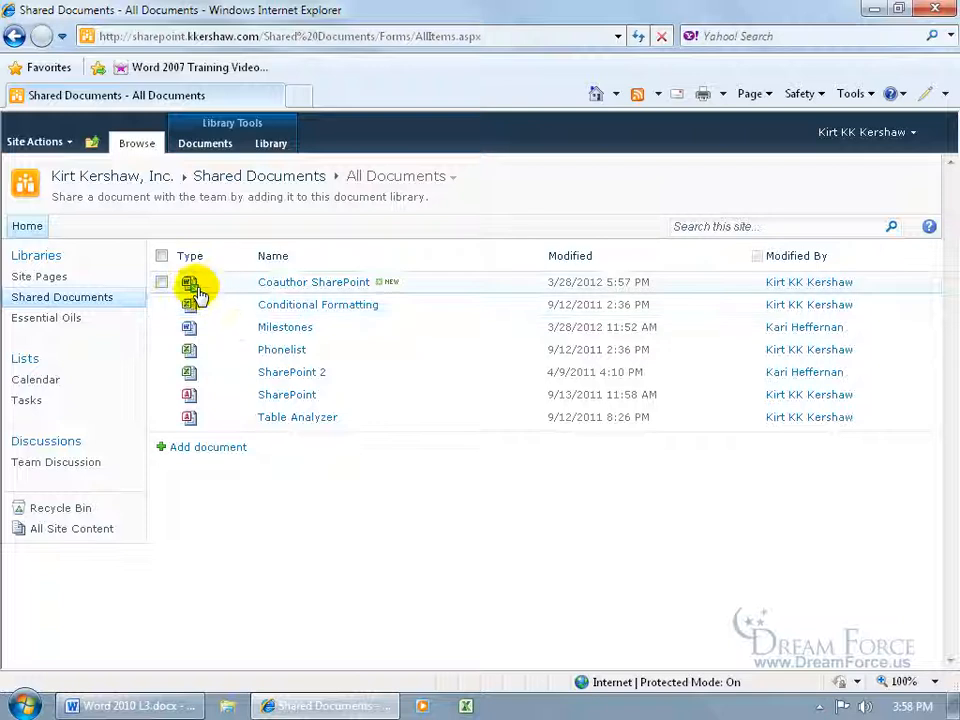
- Check in the Coauthor SharePoint document as minor version 1.1 (draft) without retaining the check out, with the comment "tweeked!"
mouse_move(198, 290)
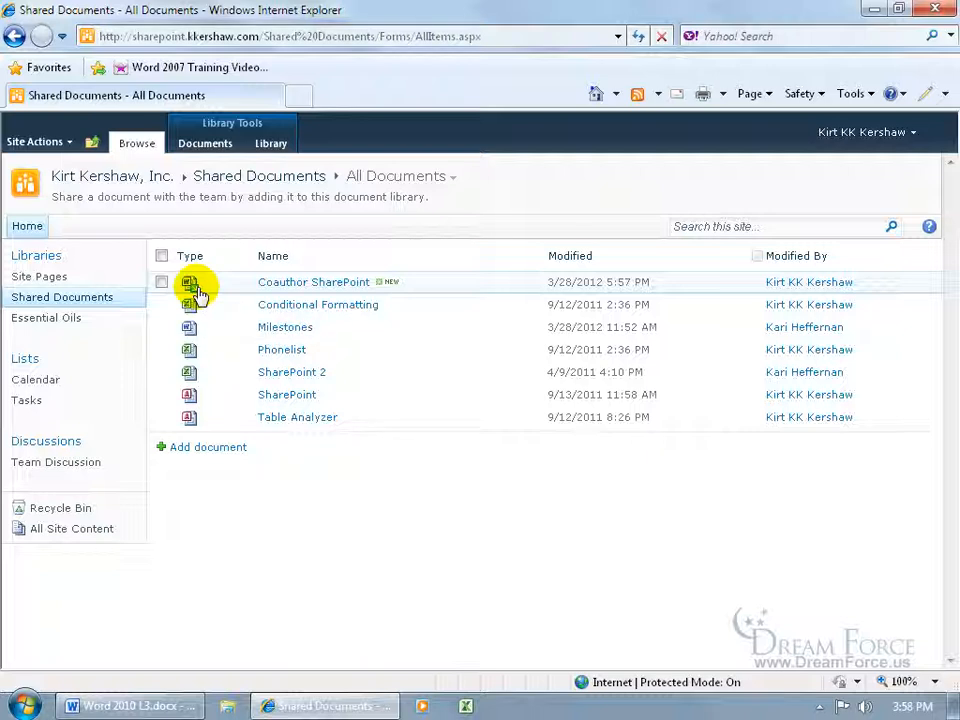
left_click(537, 285)
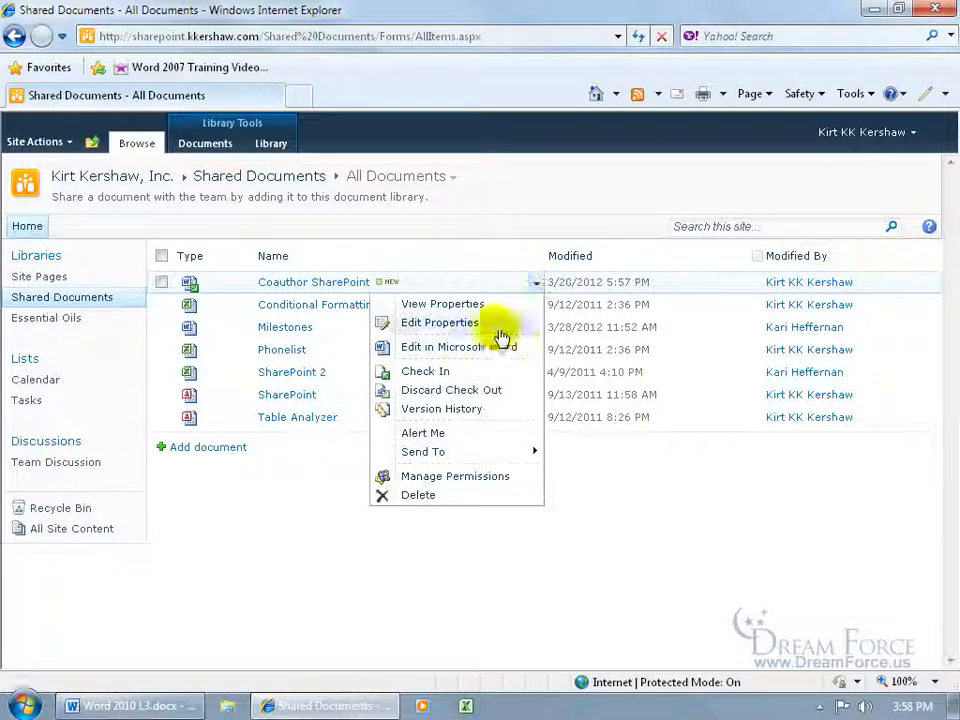
left_click(443, 374)
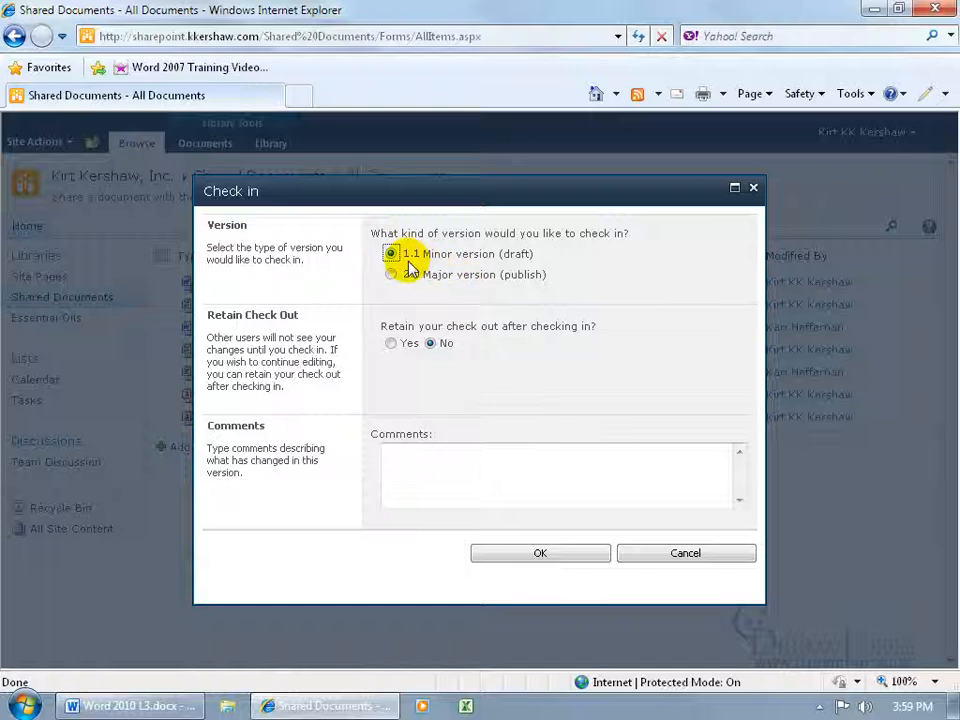
left_click(452, 467)
type("tweeked!")
left_click(524, 552)
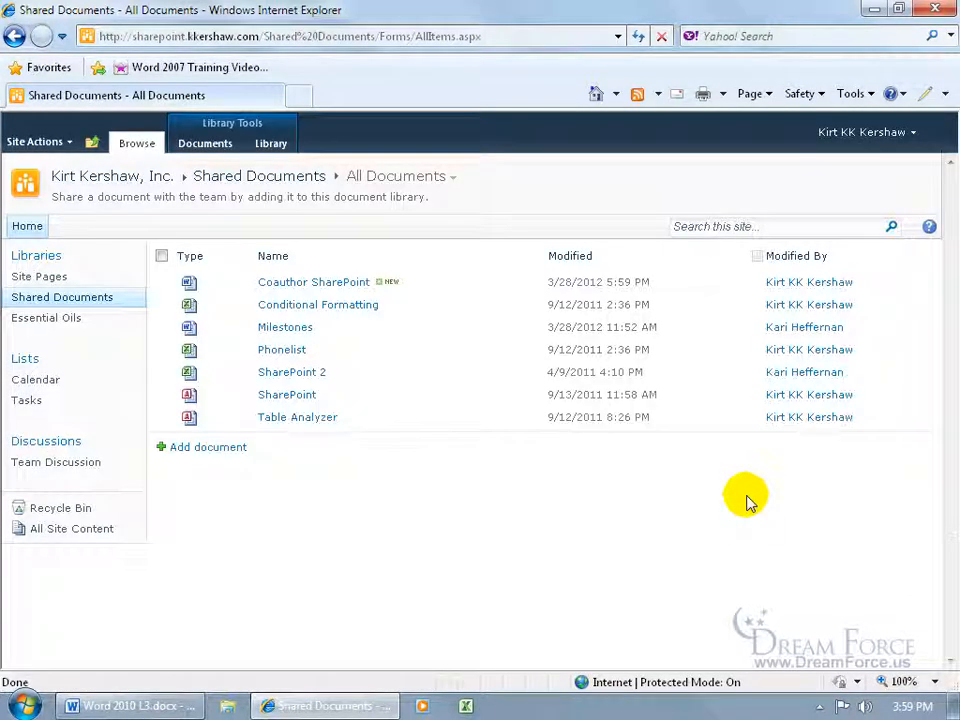
- Review the version history of the Coauthor SharePoint document and close it
left_click(537, 285)
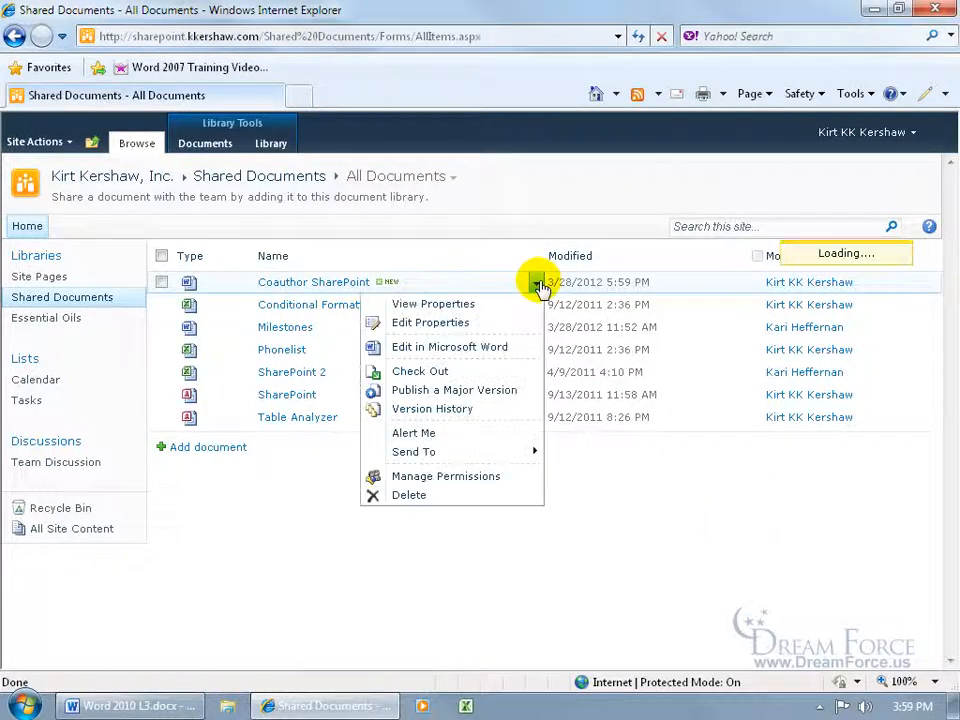
left_click(457, 411)
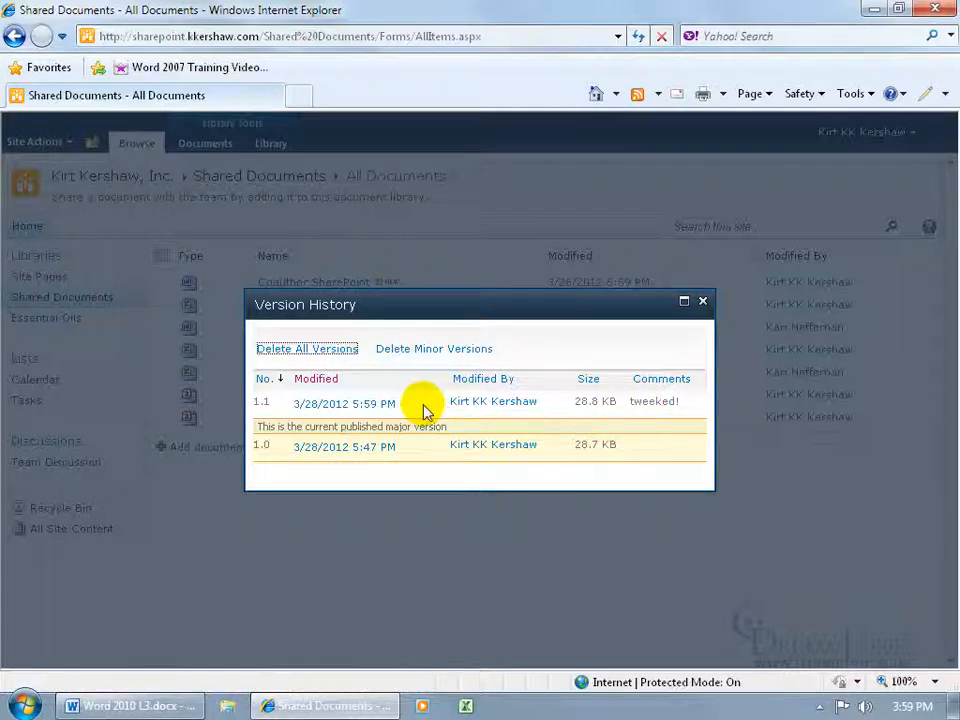
left_click(702, 300)
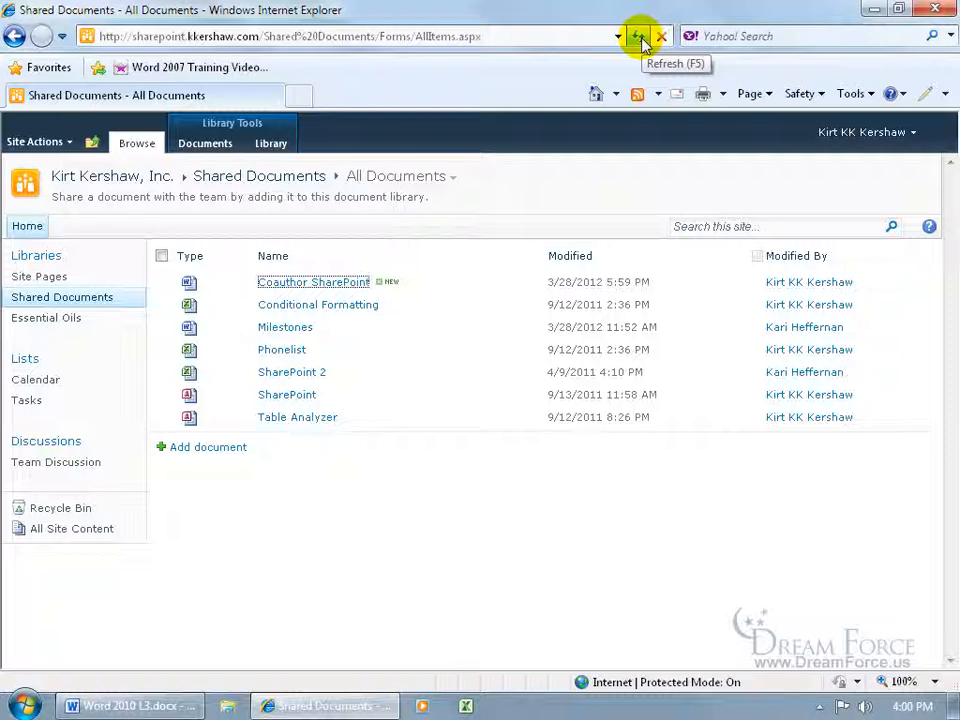
- Try to check out the Coauthor SharePoint document again from the library
mouse_move(486, 284)
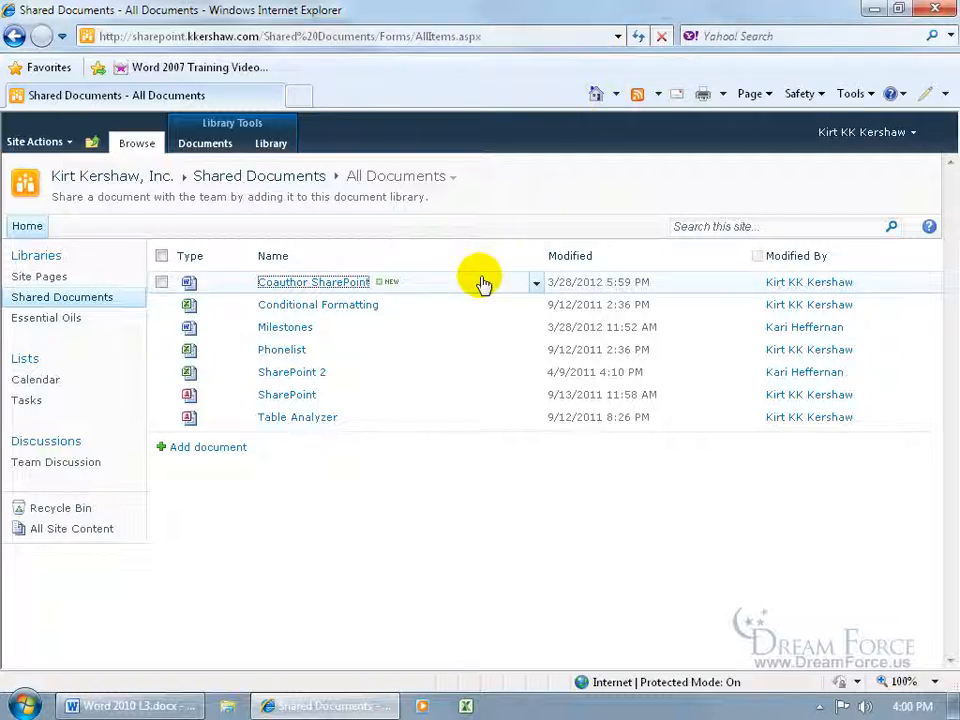
left_click(536, 285)
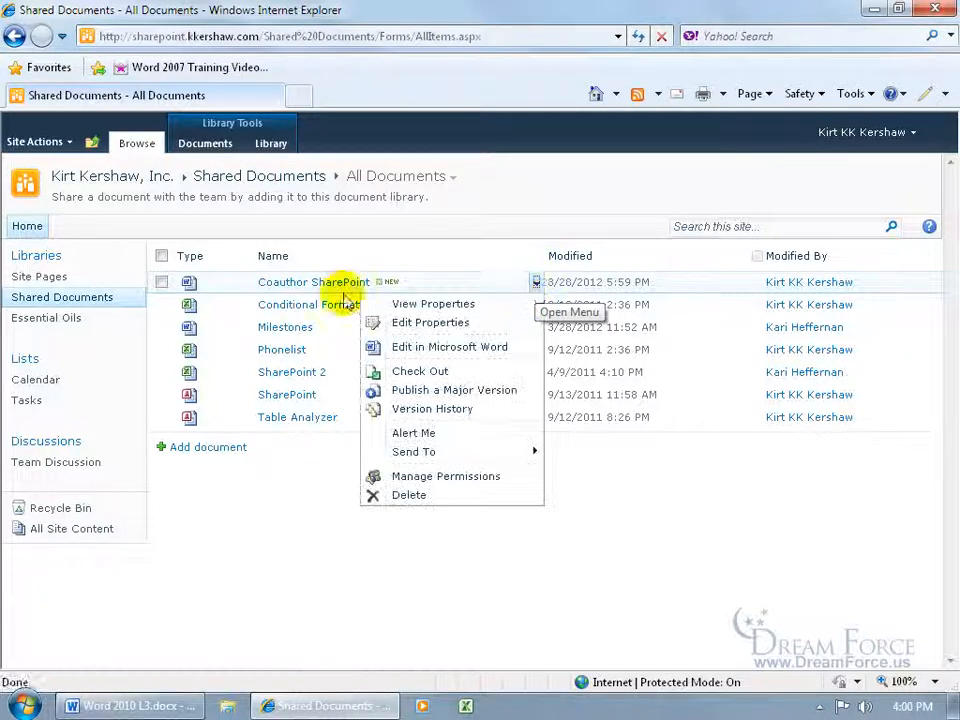
left_click(414, 373)
left_click(412, 374)
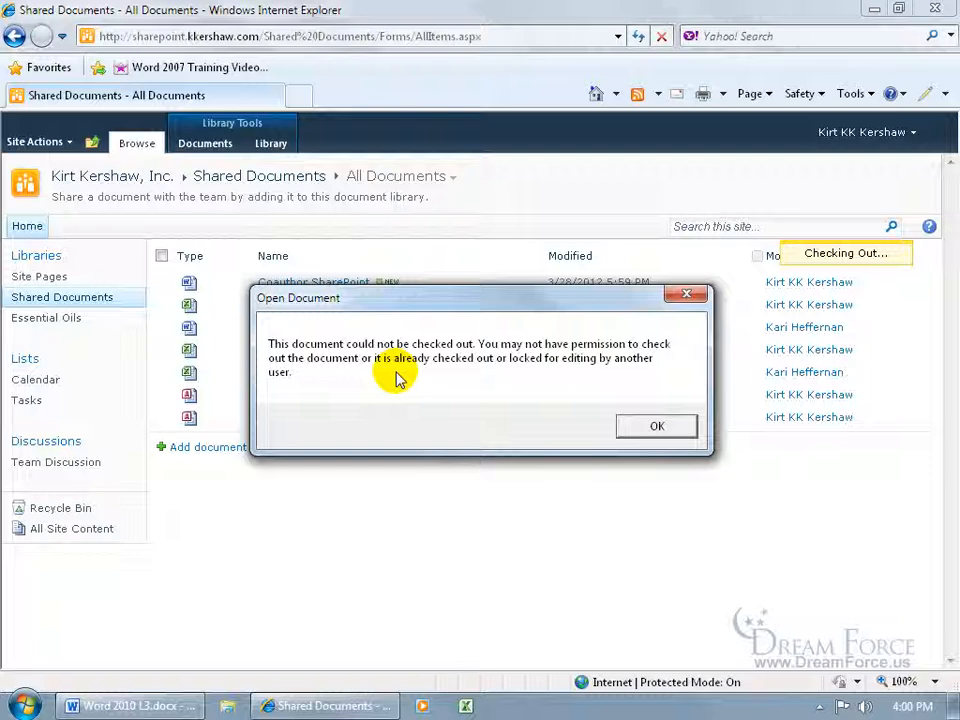
left_click(645, 425)
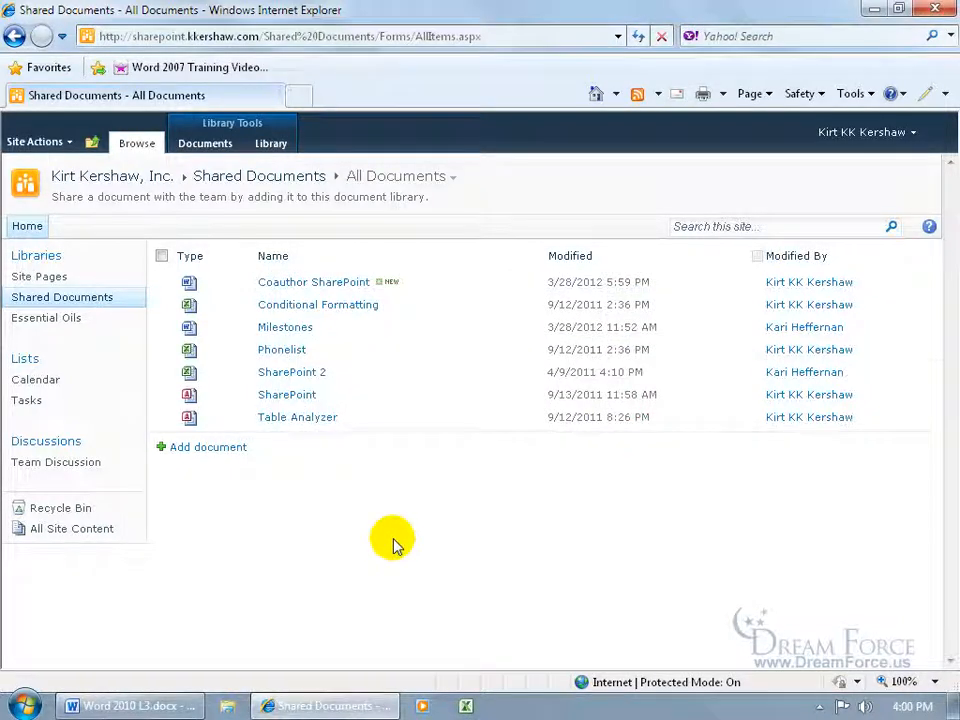
- Try to open the Coauthor SharePoint document with the Check Out and Edit option
left_click(340, 283)
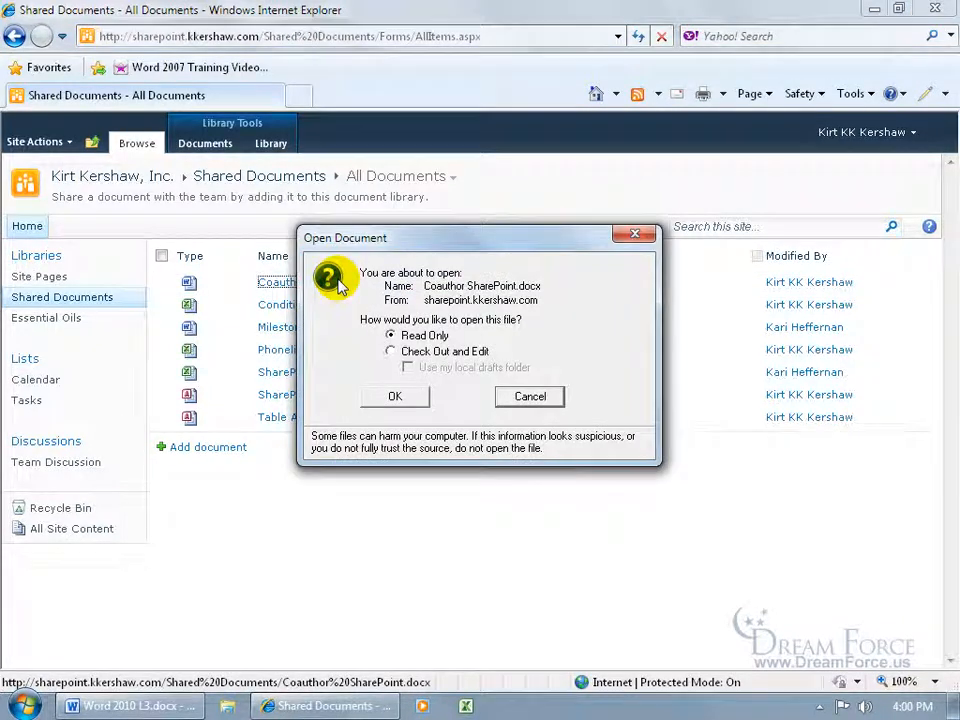
left_click(393, 353)
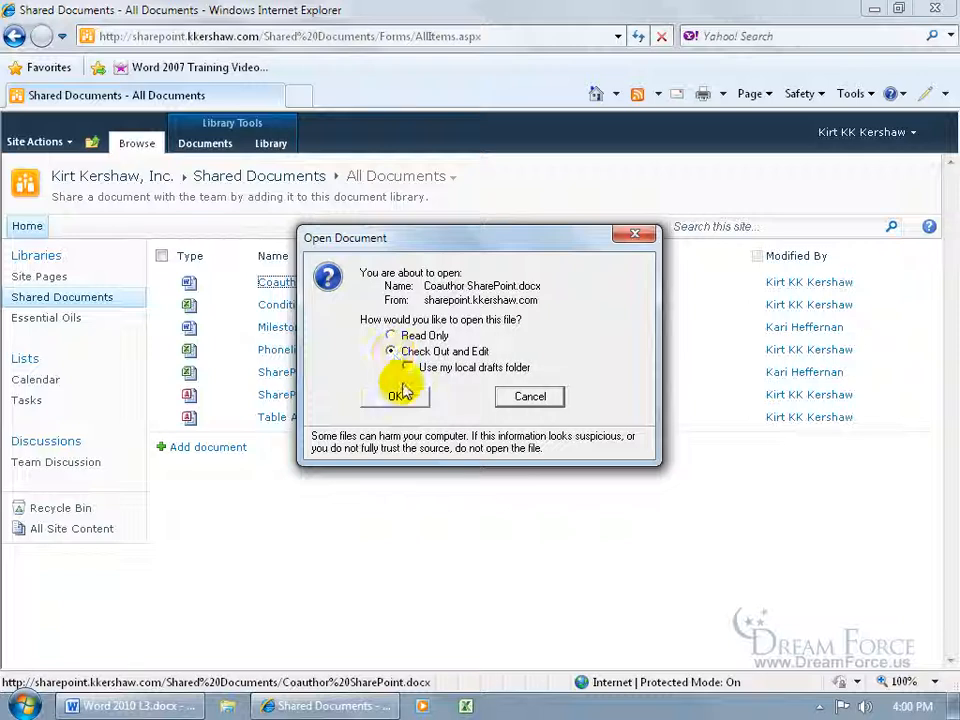
left_click(401, 394)
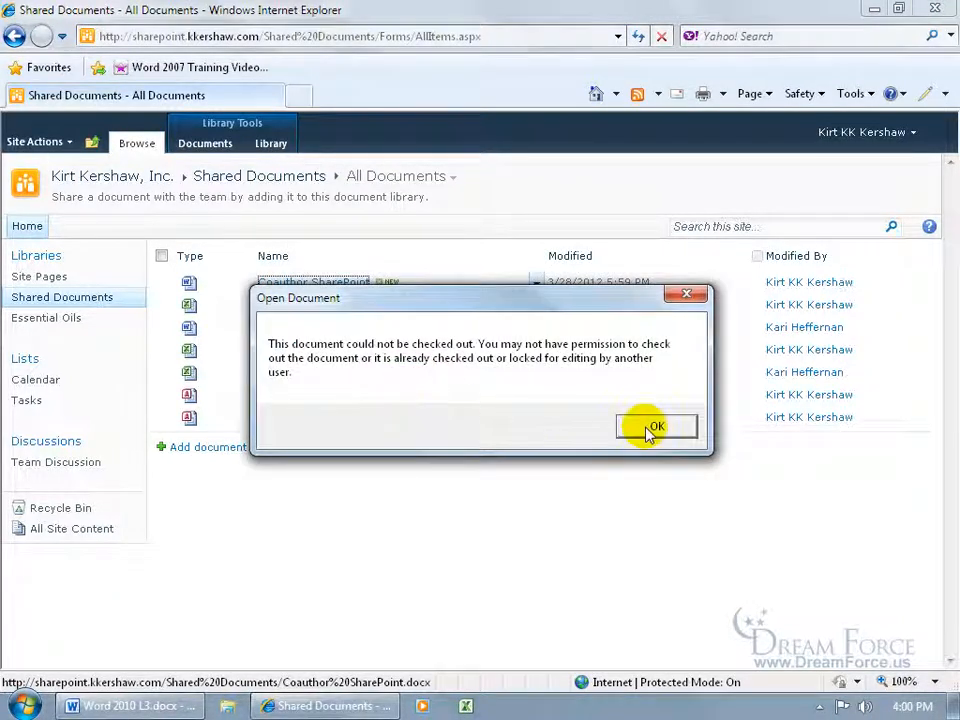
left_click(650, 427)
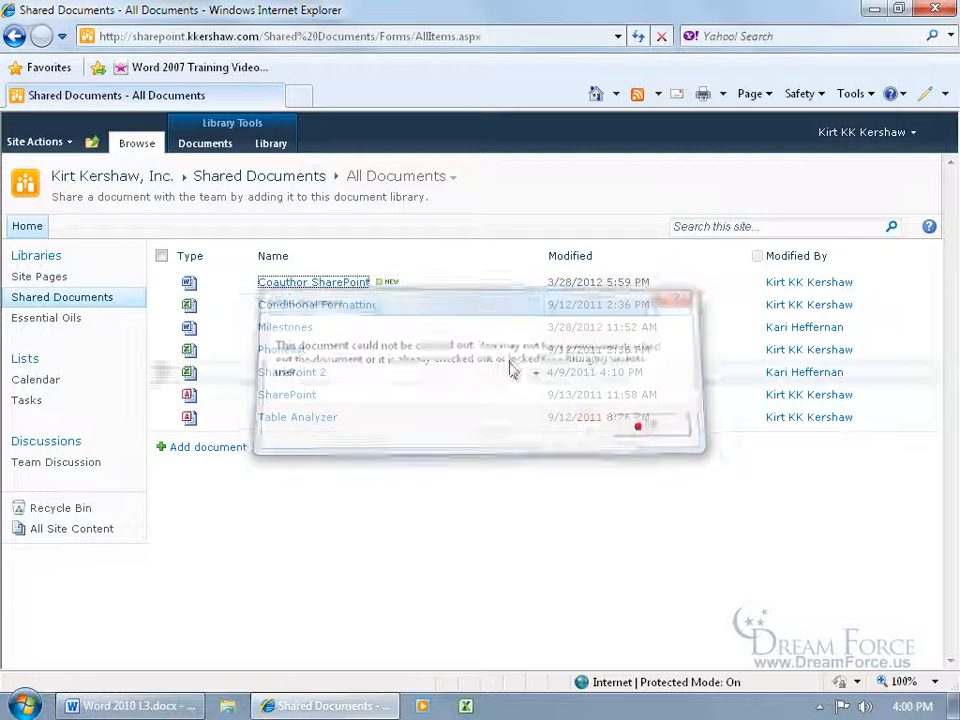
- Open the Coauthor SharePoint document as Read Only from the library and close it
left_click(334, 285)
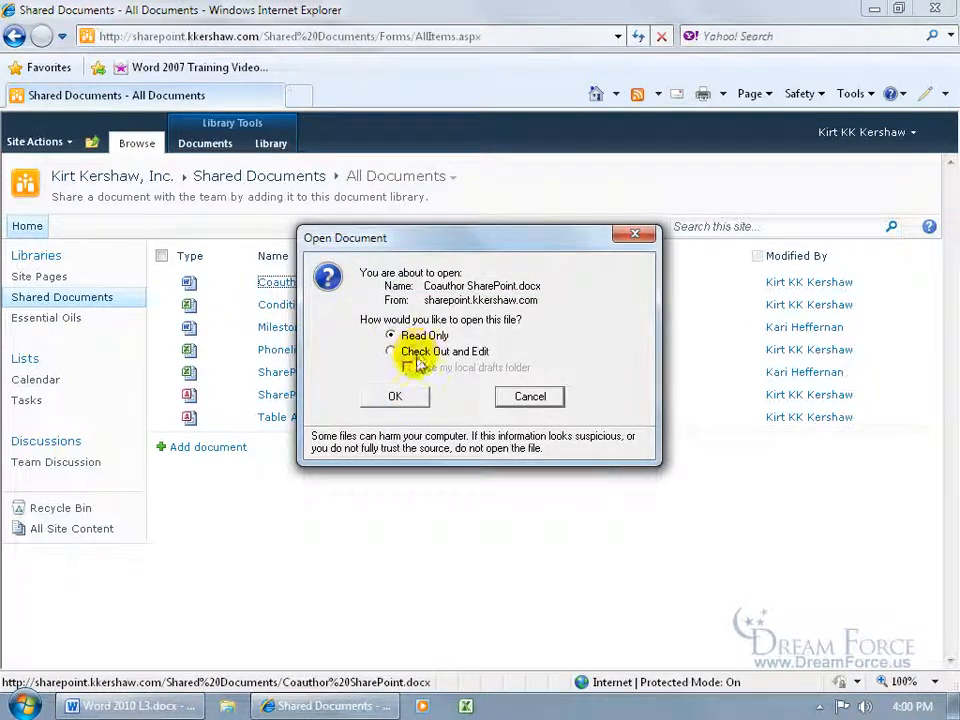
left_click(408, 397)
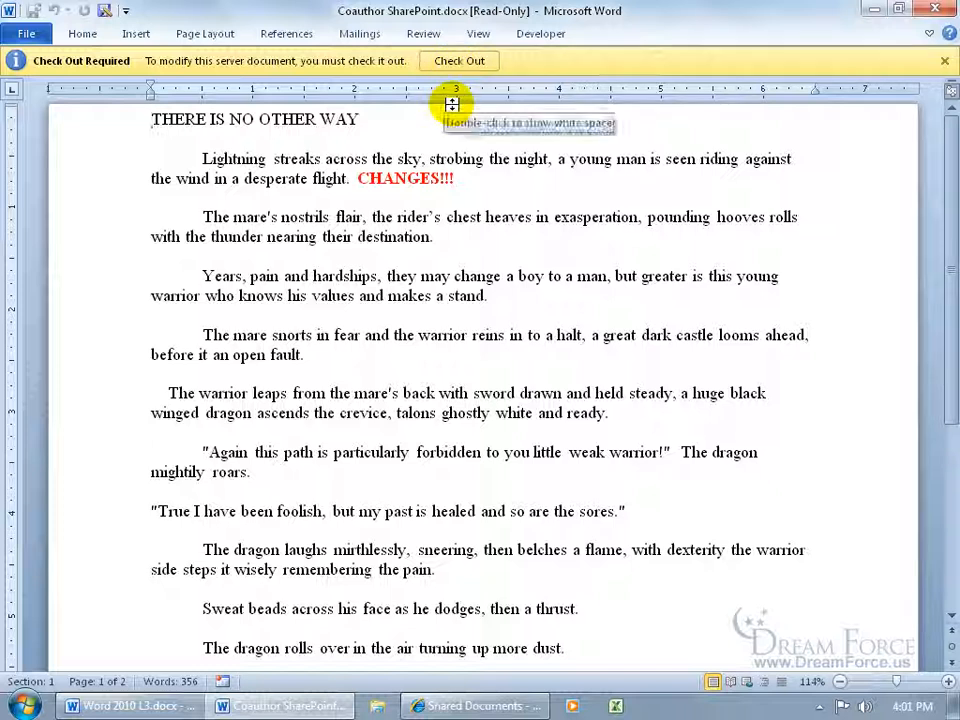
left_click(935, 10)
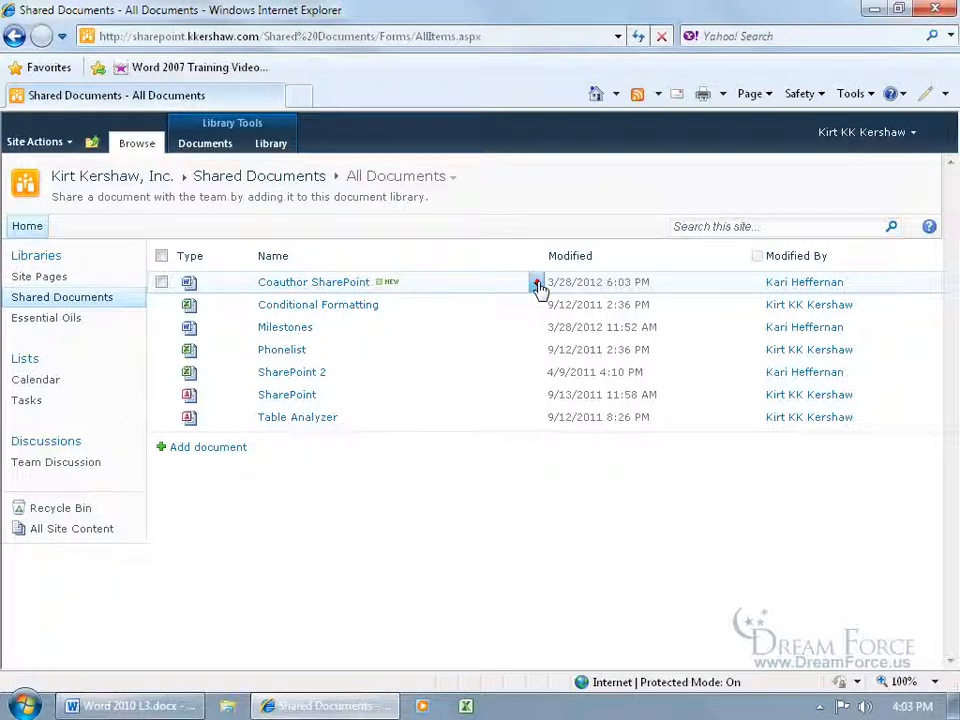
- Review the Coauthor SharePoint document's version history and open version 2.0 from it in Word
left_click(535, 285)
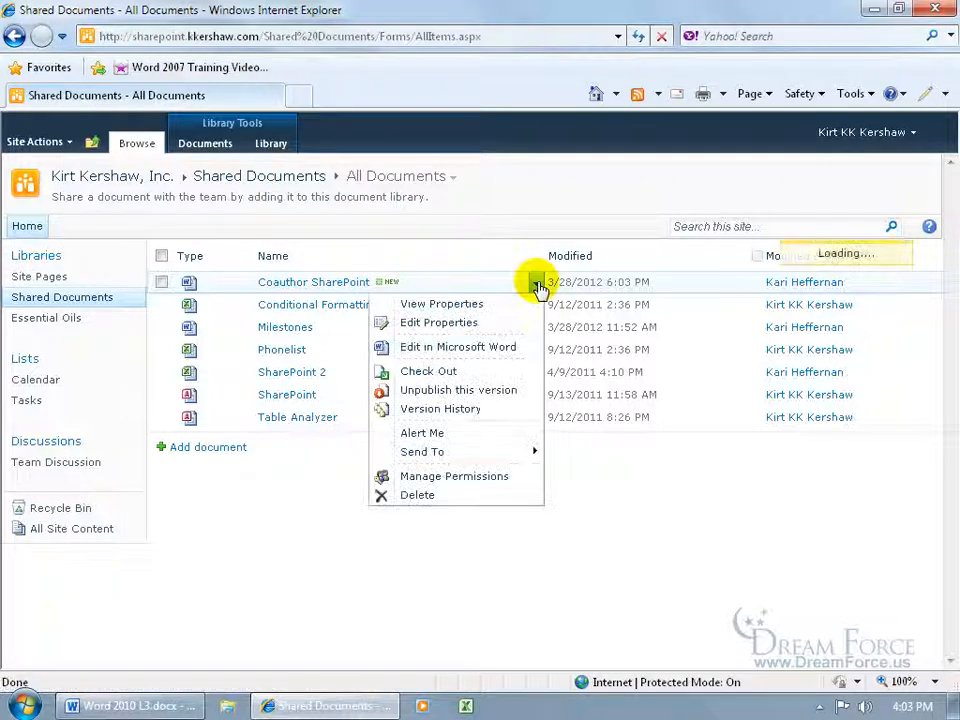
left_click(462, 416)
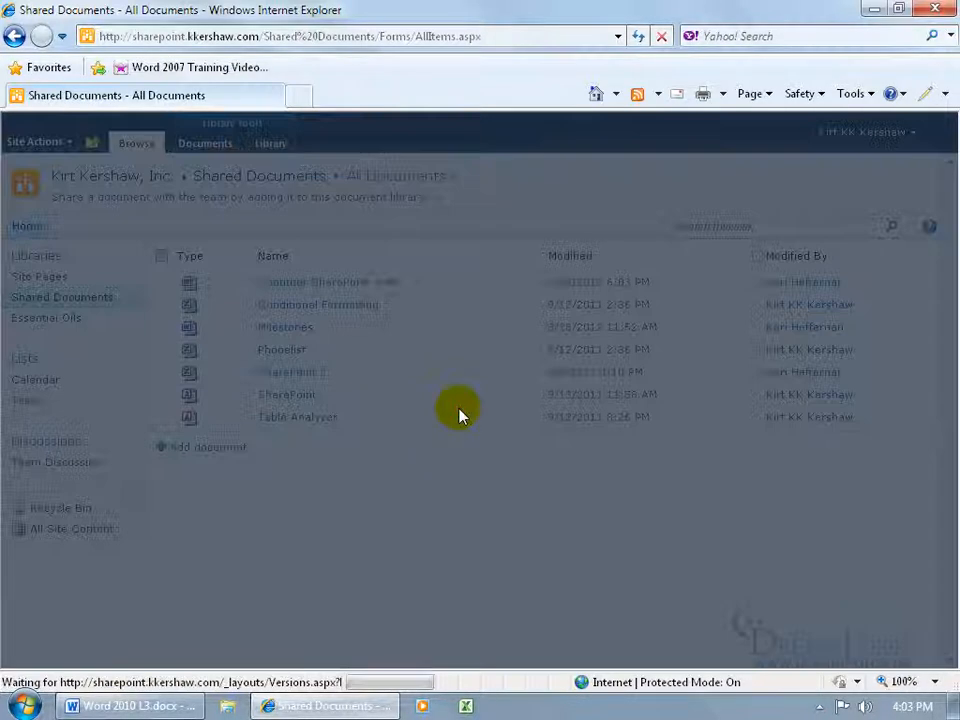
mouse_move(395, 462)
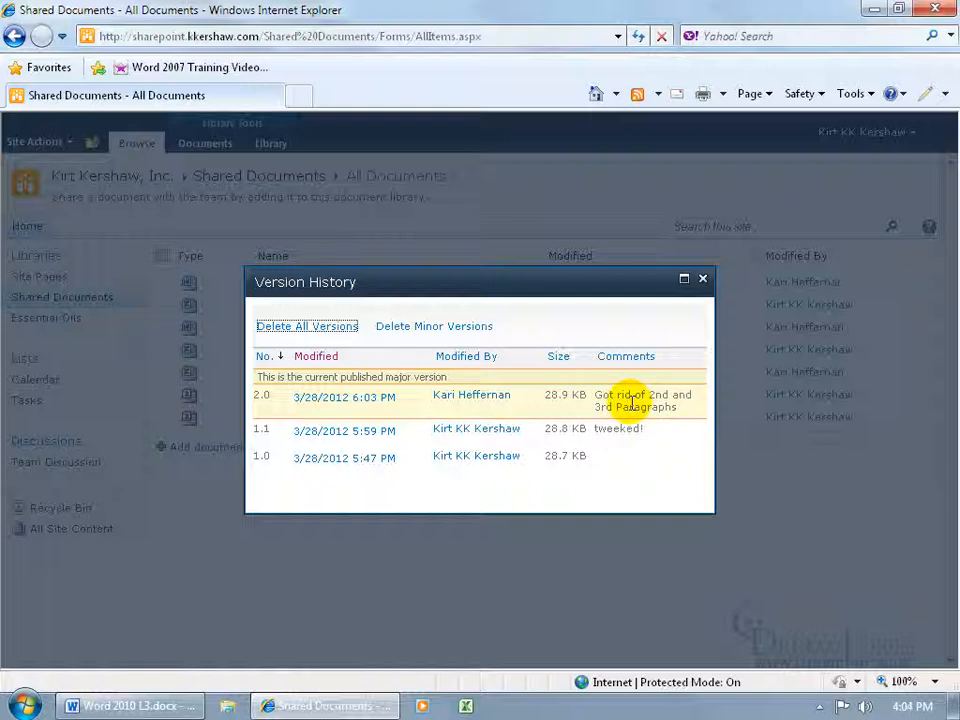
mouse_move(370, 400)
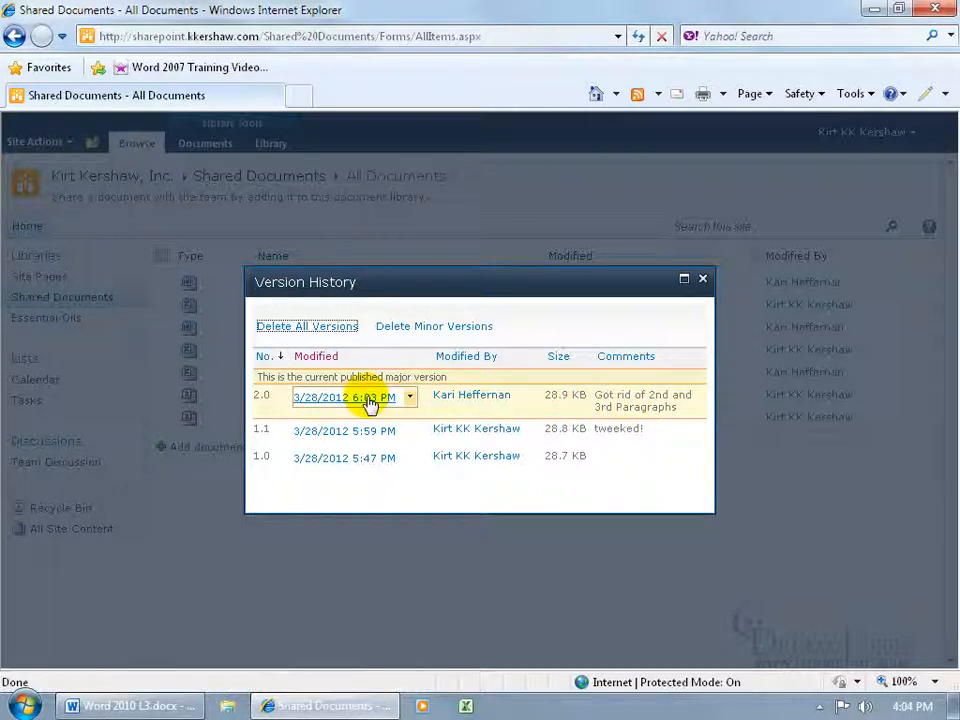
left_click(370, 400)
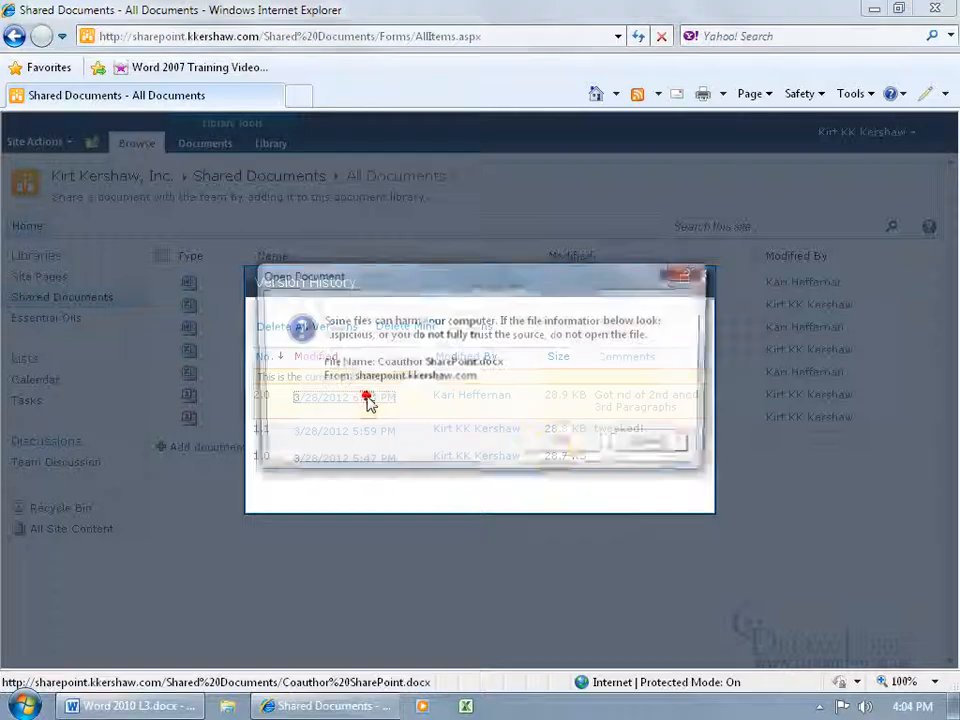
left_click(560, 450)
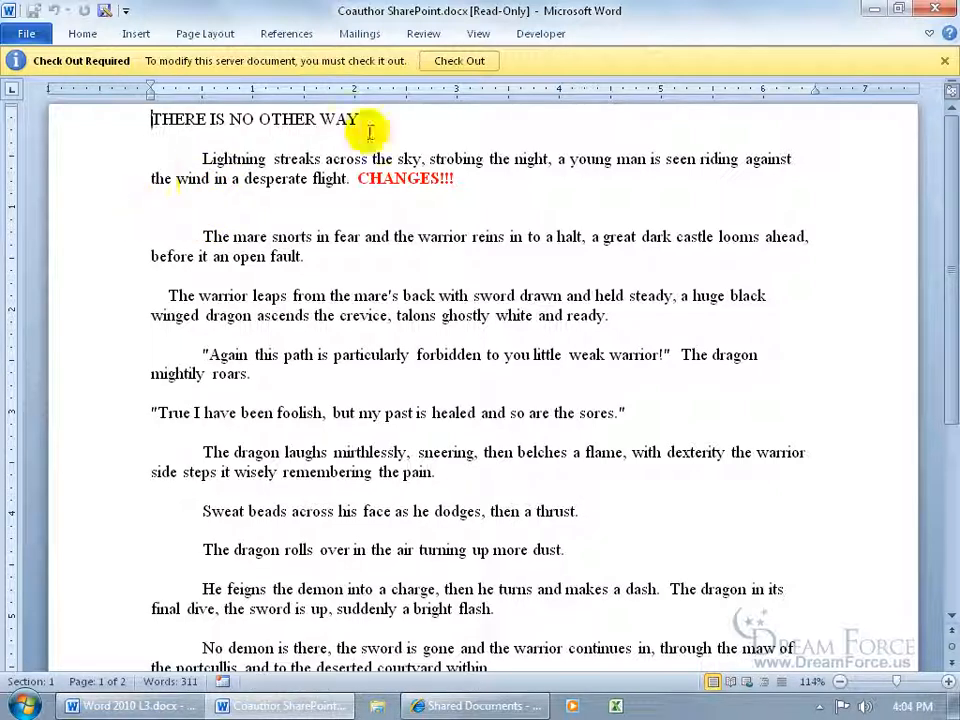
- Check out the document, add the text "Changes" on the empty line below the first paragraph, and save
left_click(468, 60)
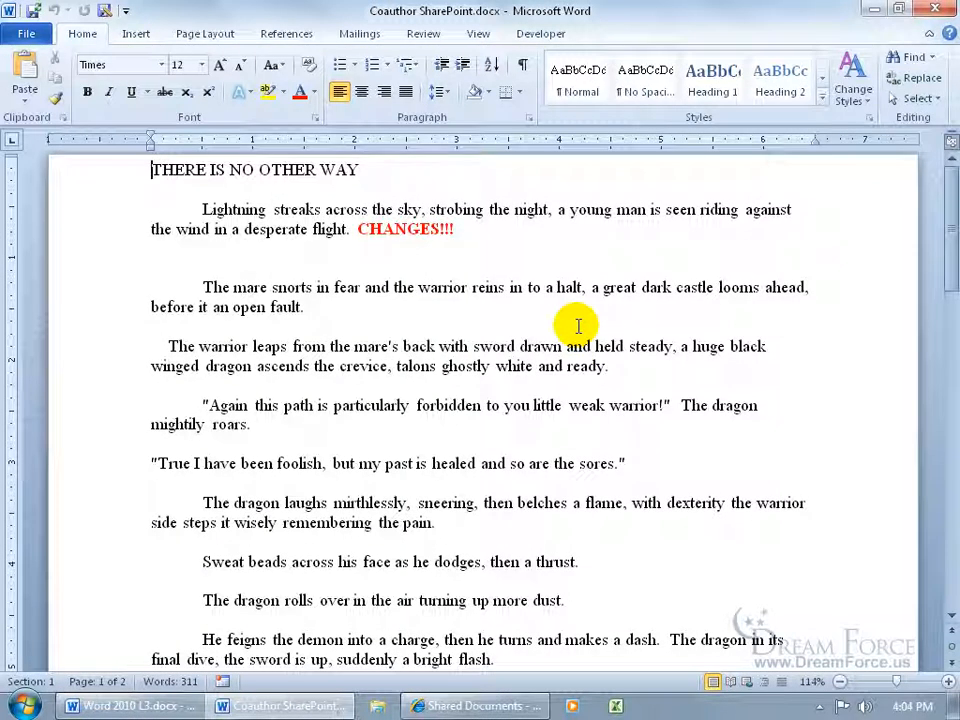
left_click(317, 258)
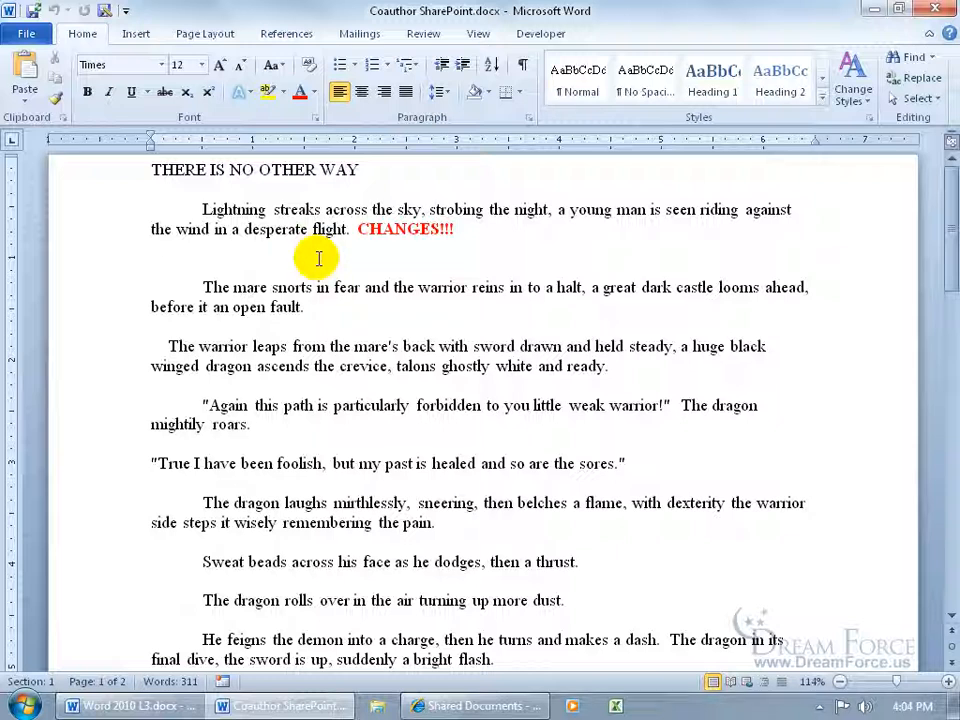
type("Cha")
type("nges")
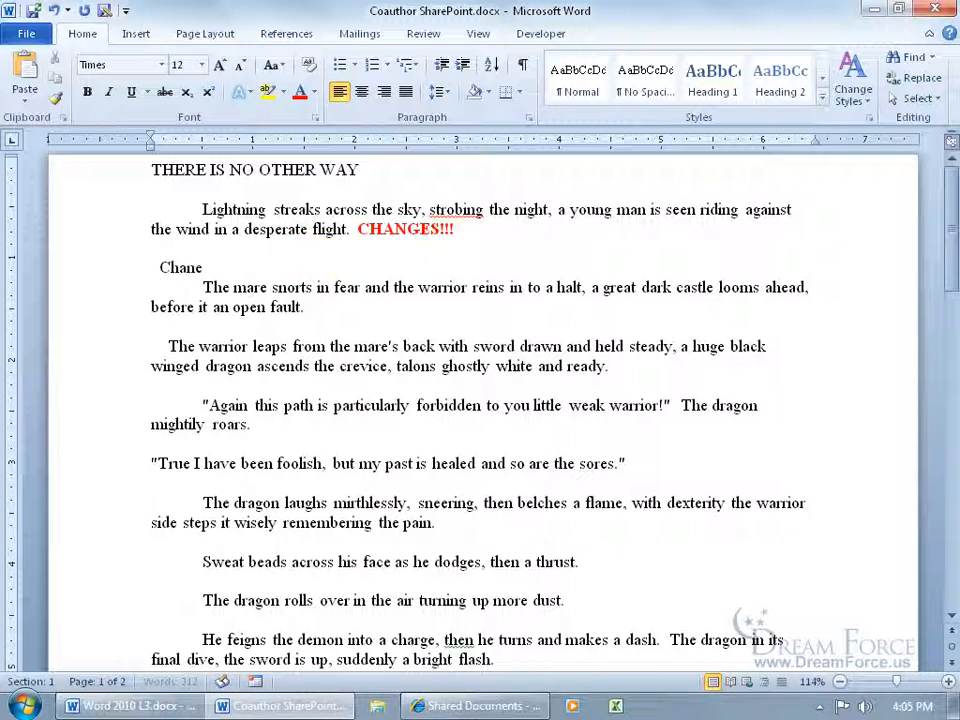
left_click(33, 11)
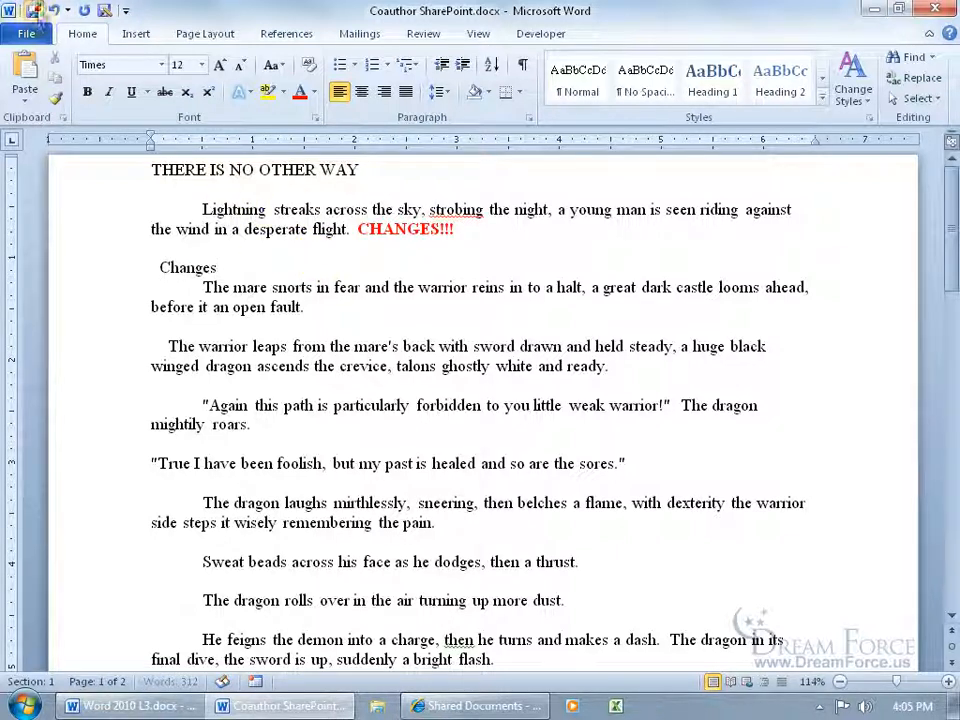
- Close the document, checking it in as minor version 2.1 (draft) with the comment "some more changes", and dismiss the version history
left_click(943, 12)
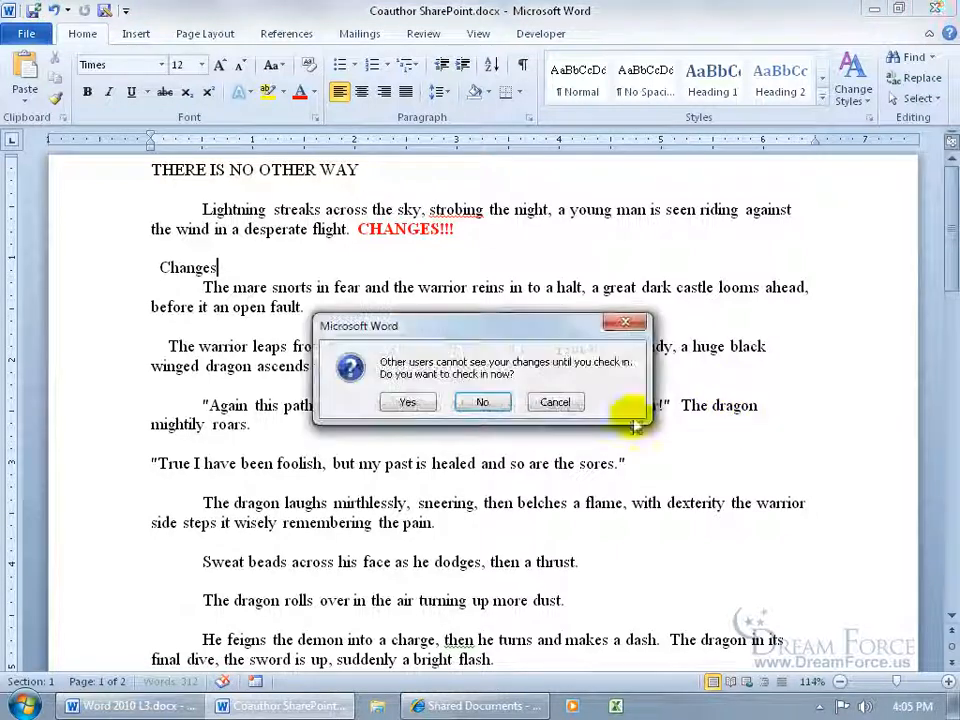
left_click(401, 401)
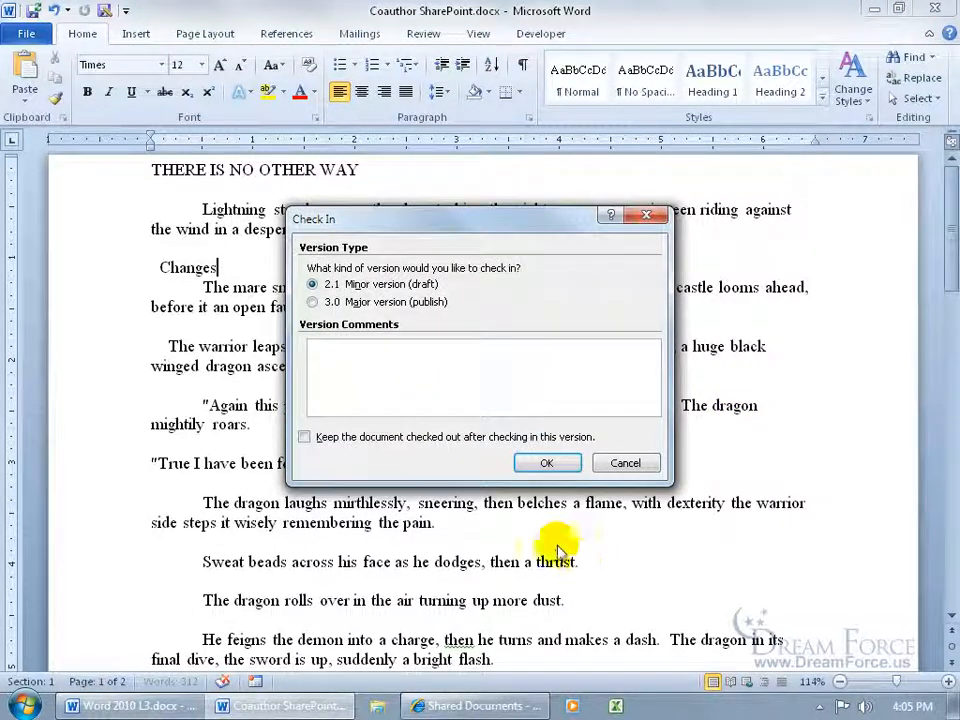
left_click(339, 349)
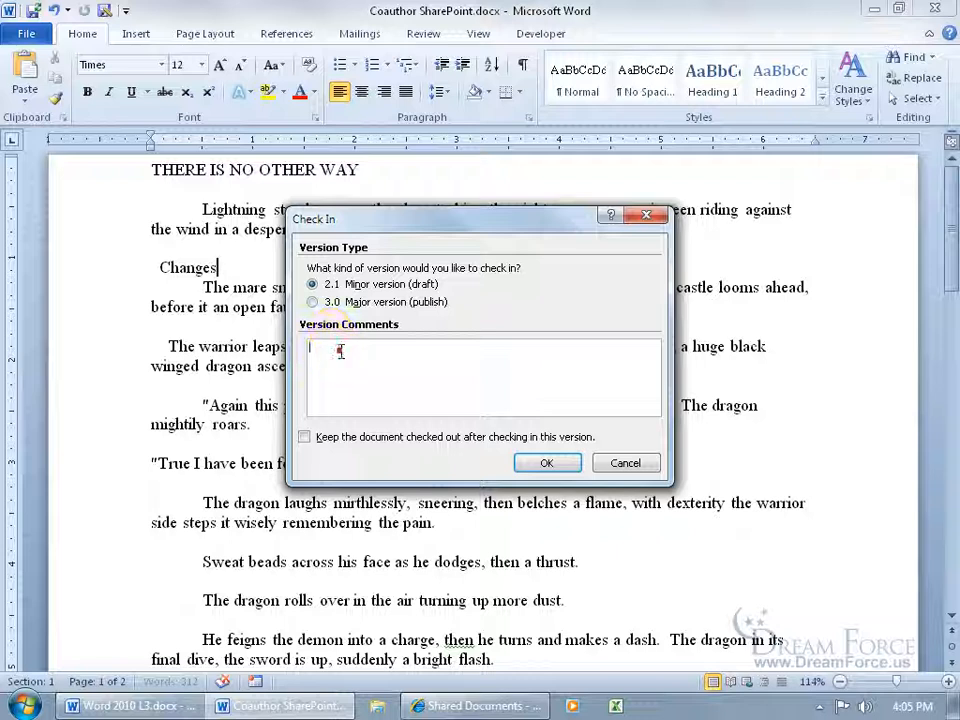
type("some more changes")
left_click(548, 463)
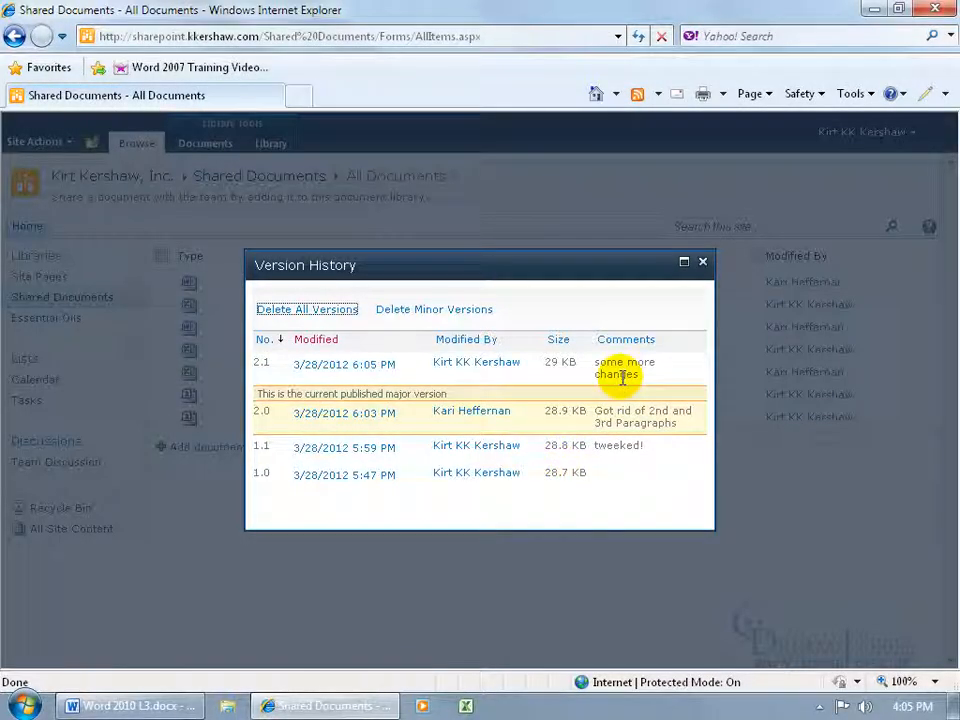
left_click(703, 262)
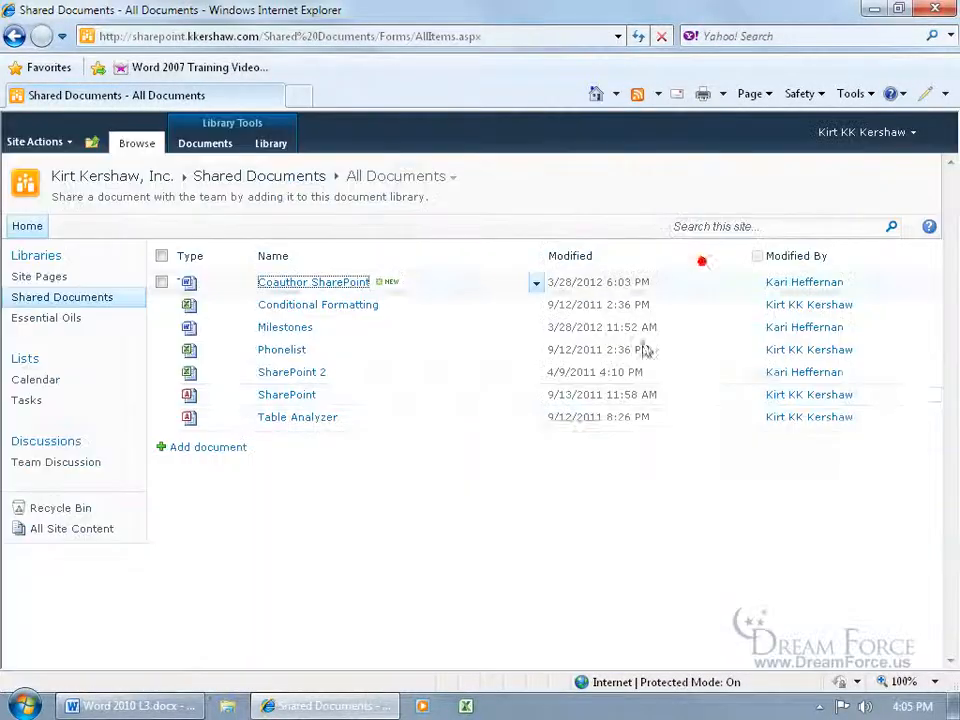